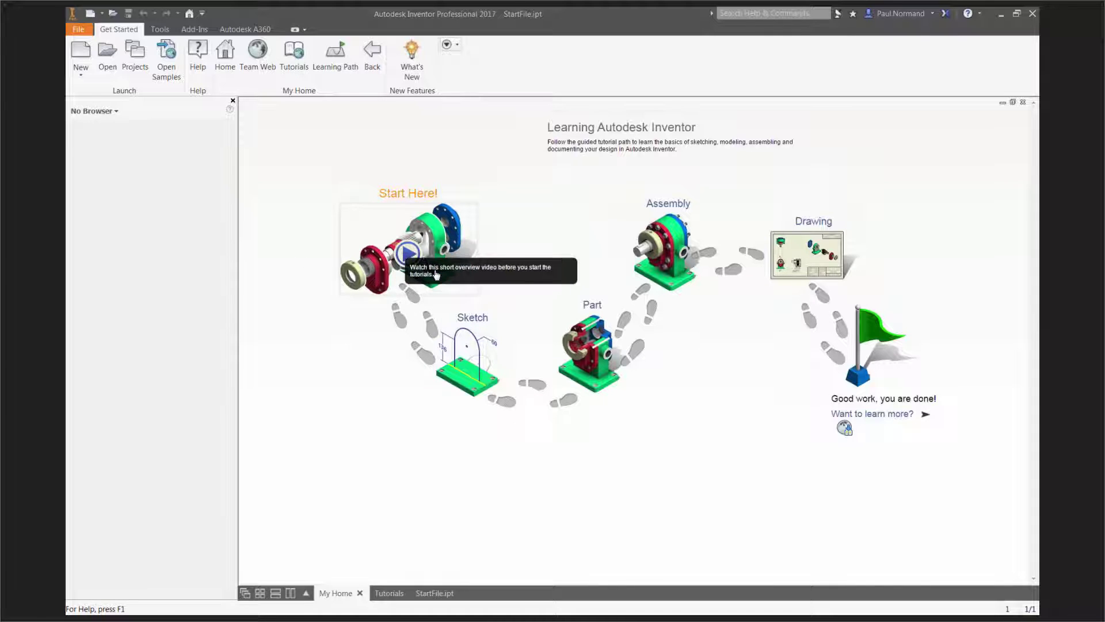
Browse the learning path pages for Sketch, Part, Assembly and Drawing tutorials in sequence
click(474, 369)
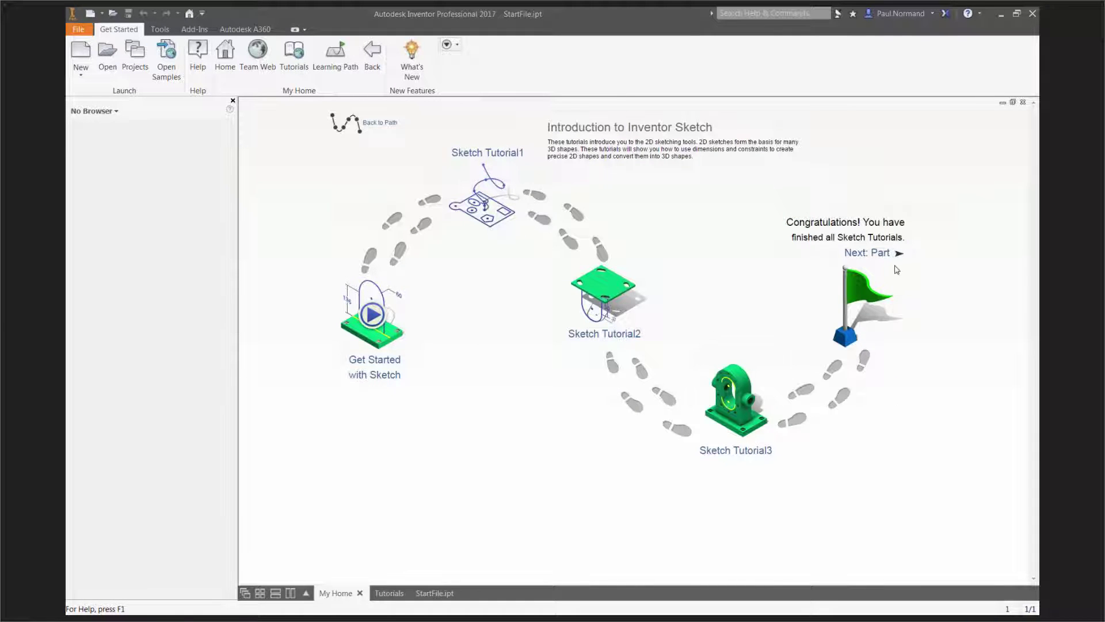
click(876, 257)
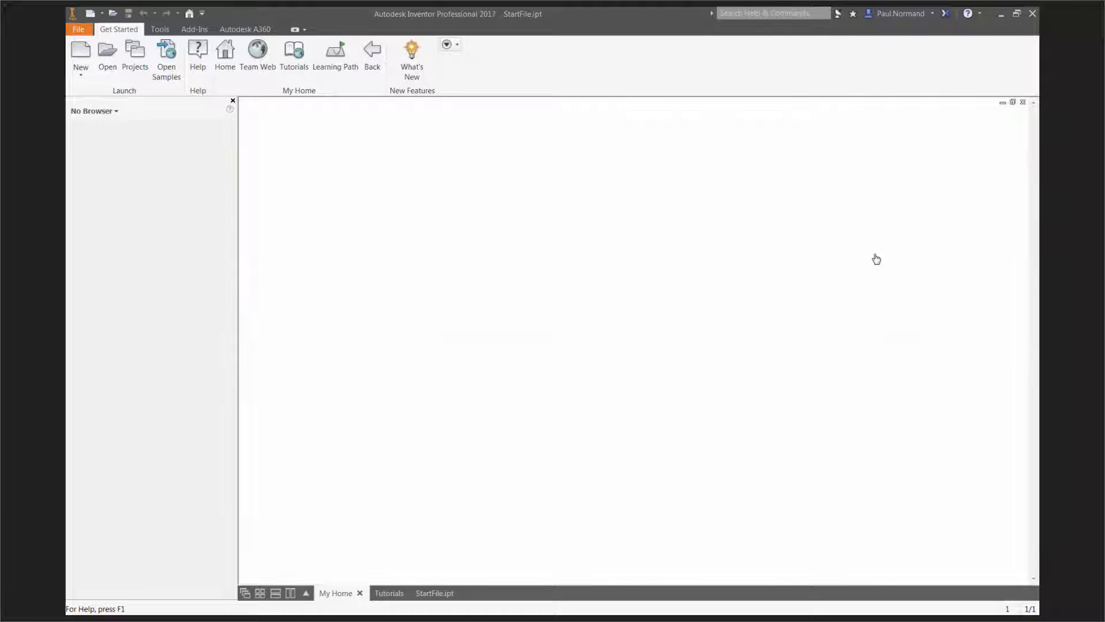
click(863, 253)
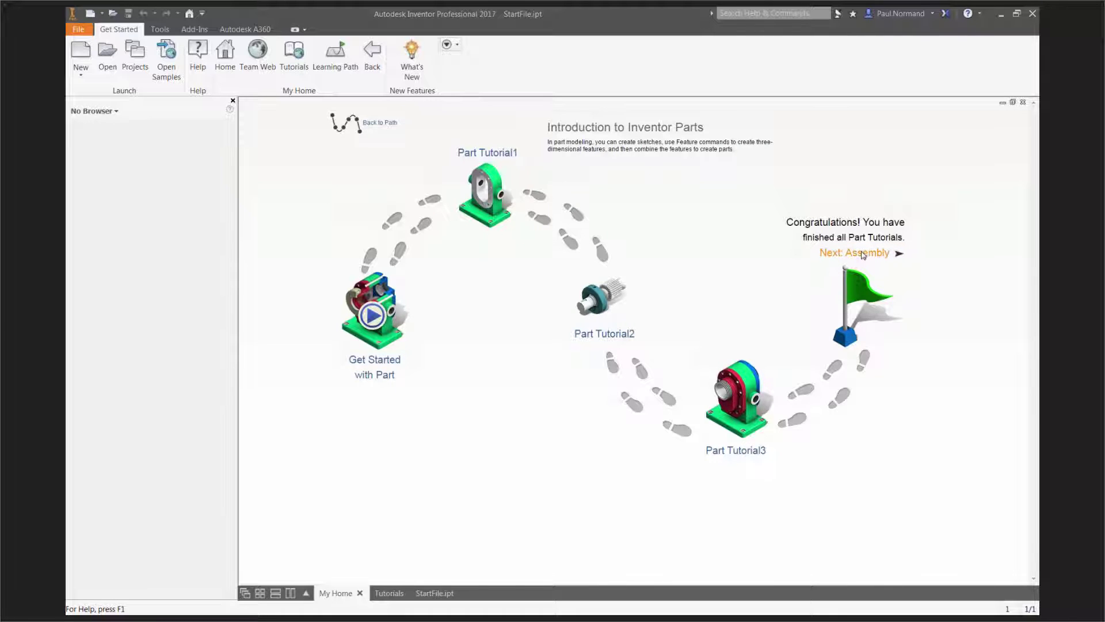
click(864, 254)
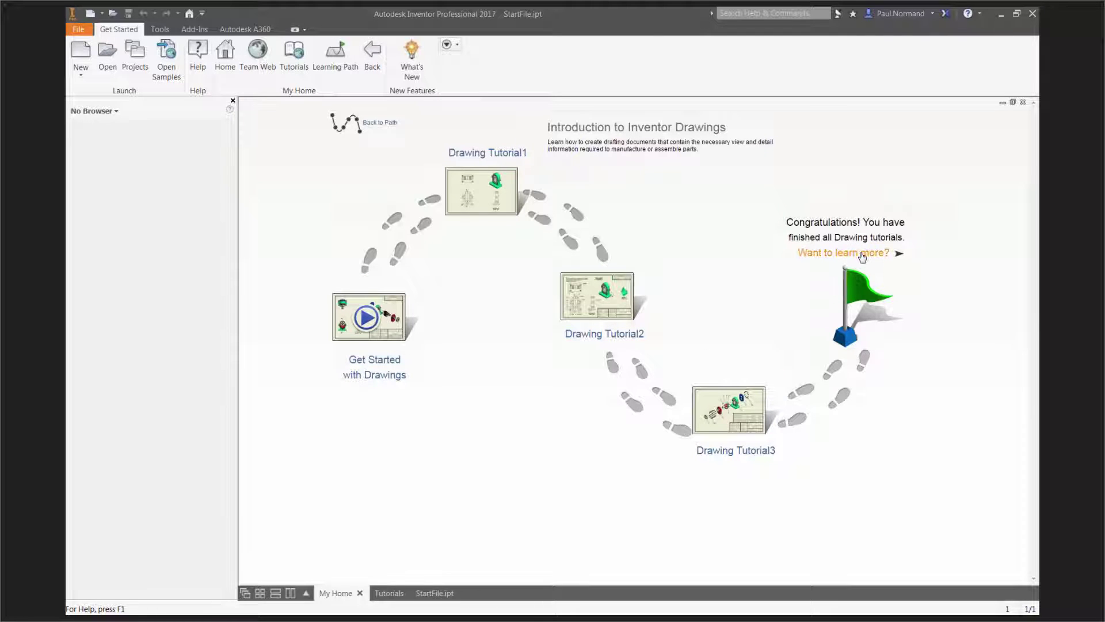
Open the Tutorials gallery and sort the available tutorials by Recently Added
click(297, 56)
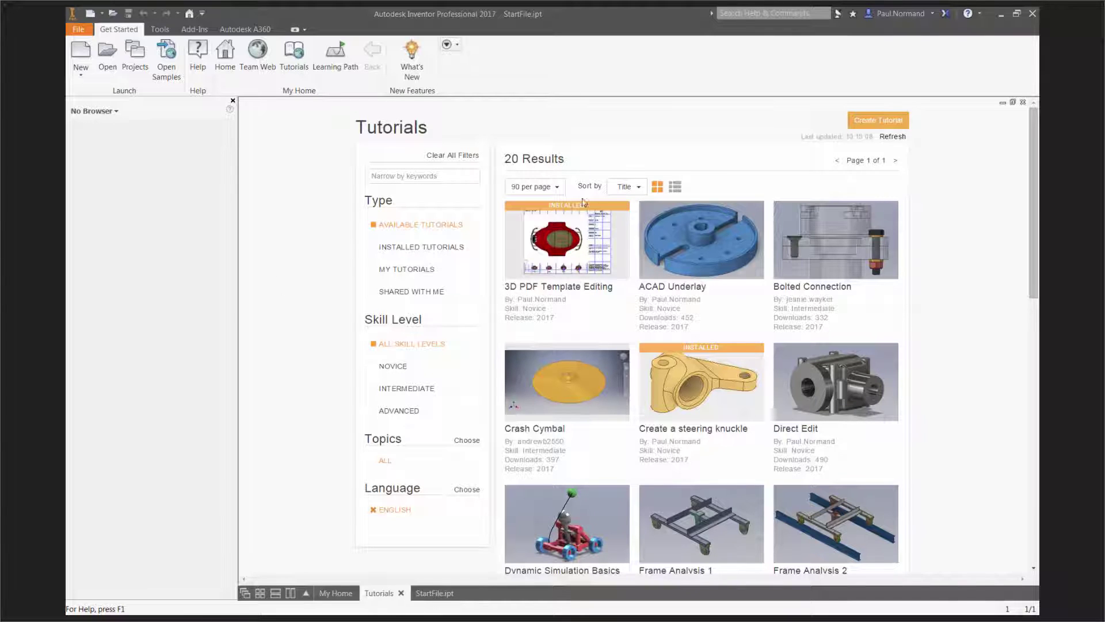
click(636, 188)
click(640, 206)
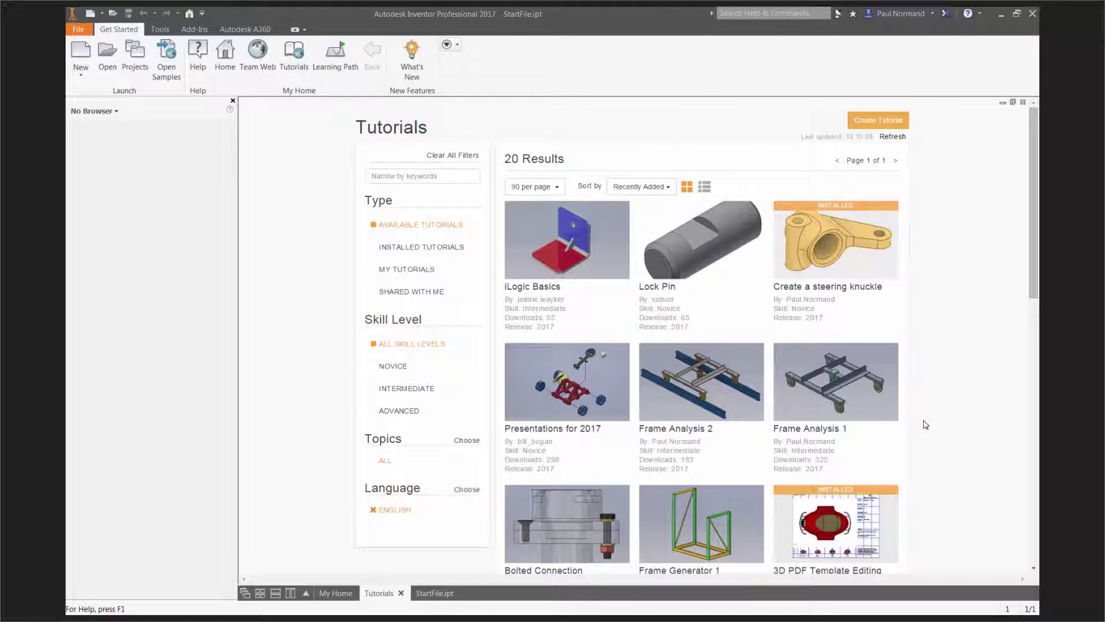
View the details of the 3D PDF Template Editing tutorial in the gallery and close them
scroll(925, 424, down, 1)
scroll(925, 424, down, 1)
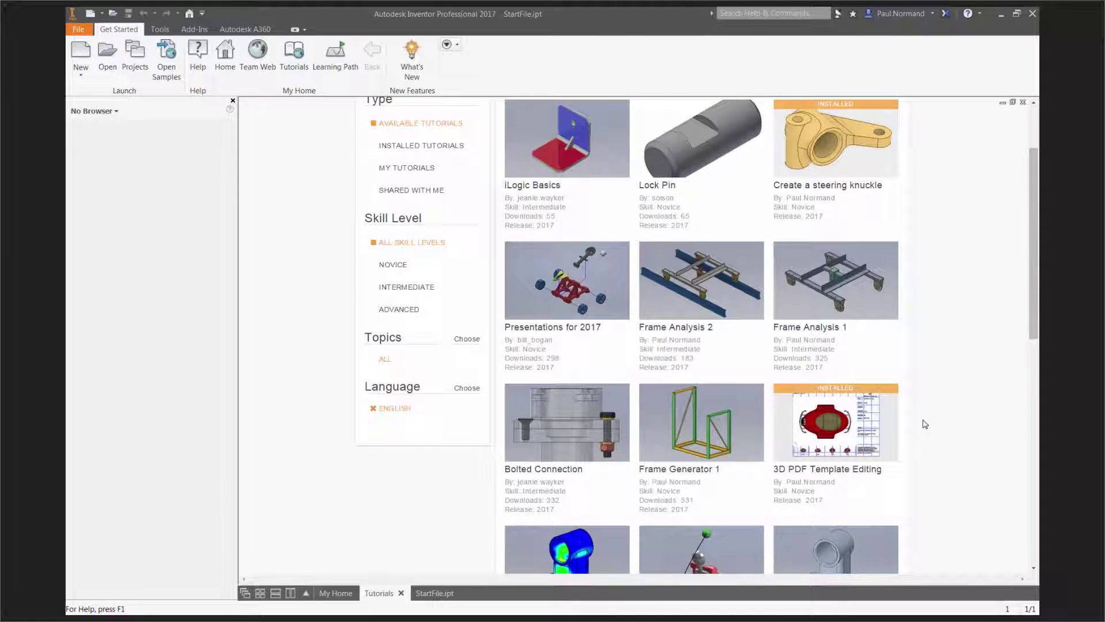
scroll(832, 340, down, 2)
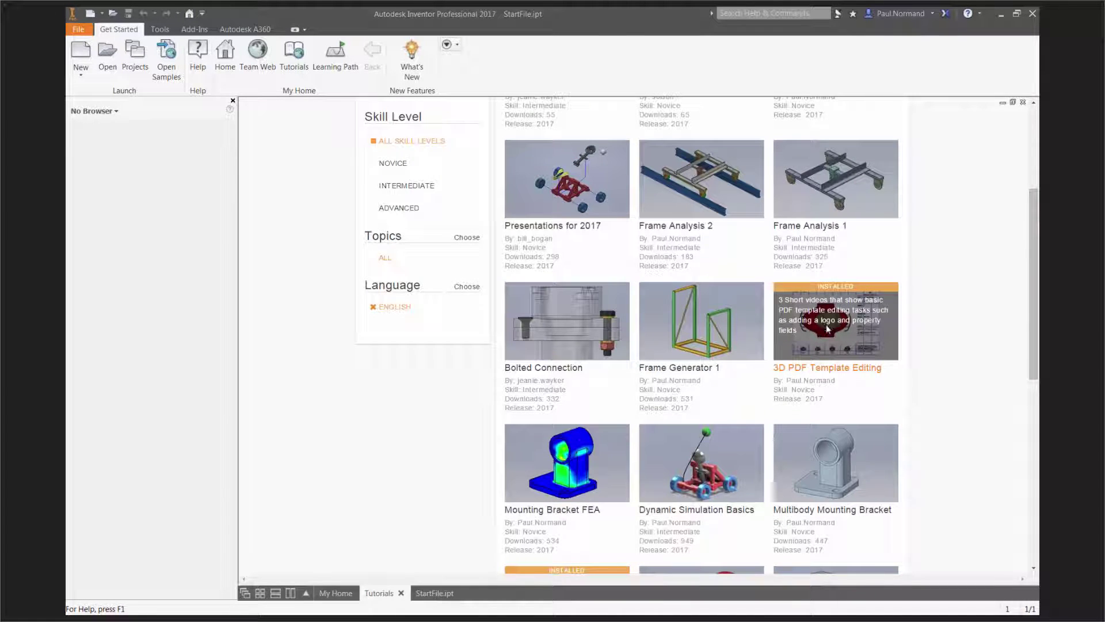
click(827, 330)
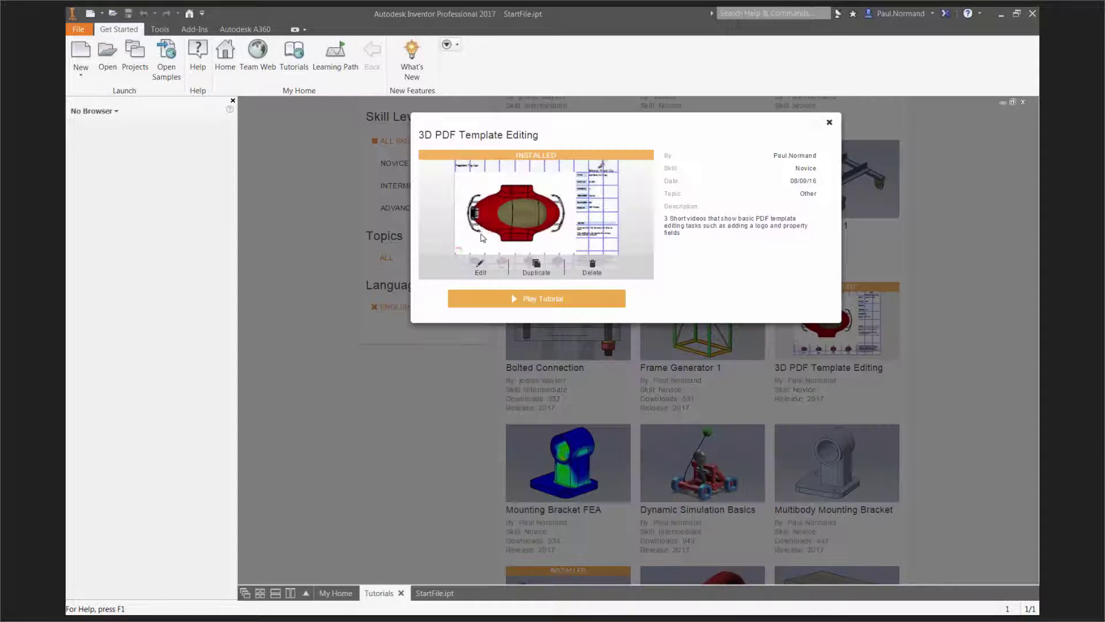
click(830, 122)
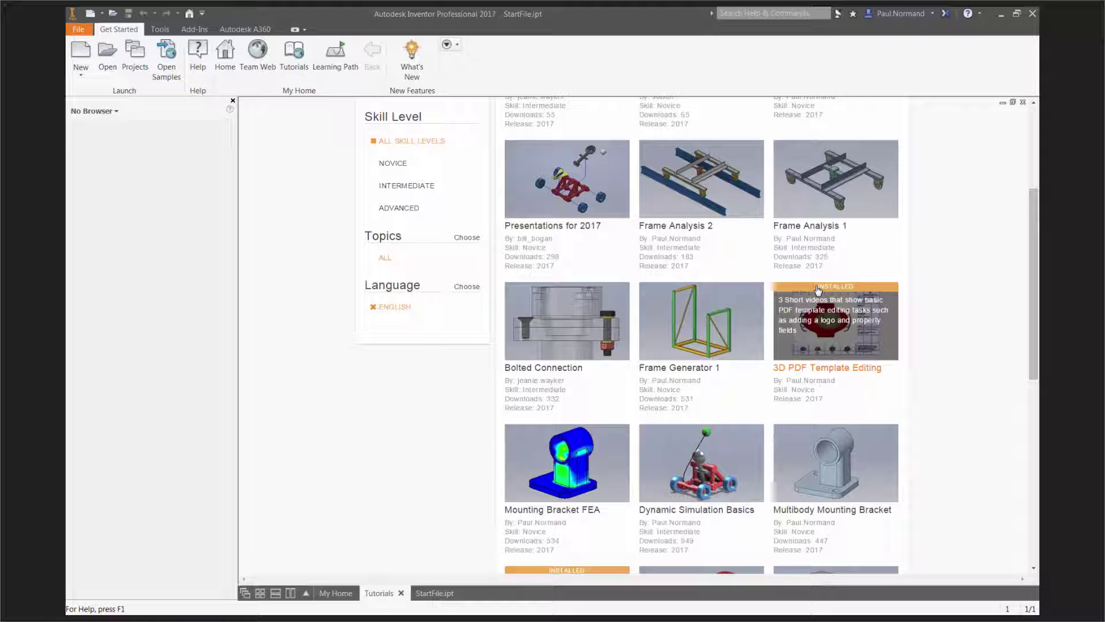
Search the tutorial gallery for the keyword "fold"
scroll(440, 388, up, 2)
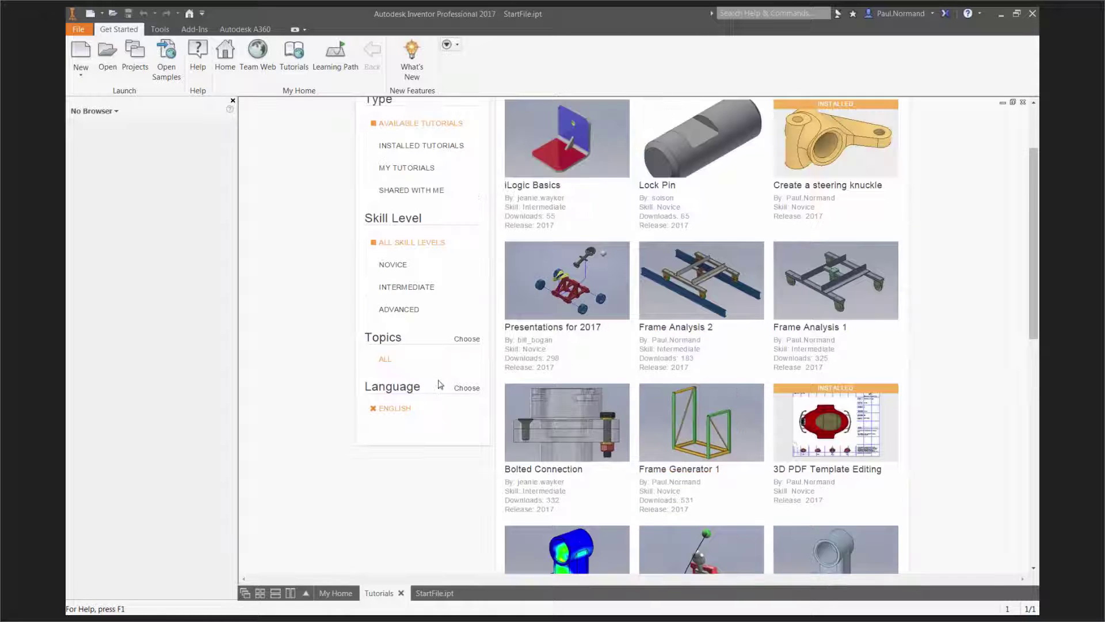
scroll(443, 386, up, 2)
click(380, 172)
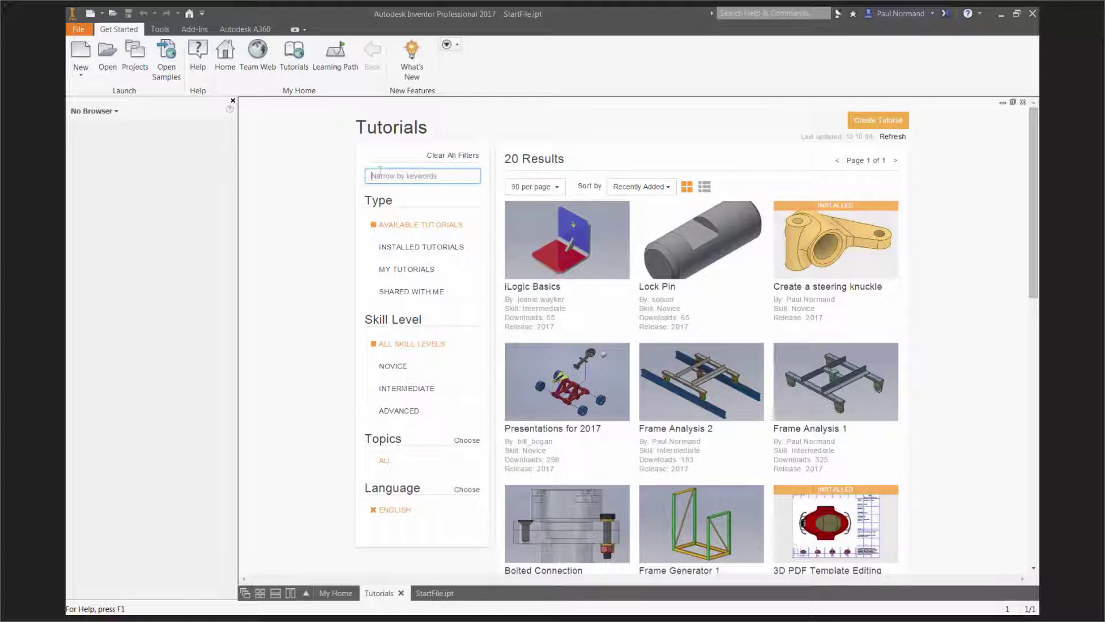
text(fold)
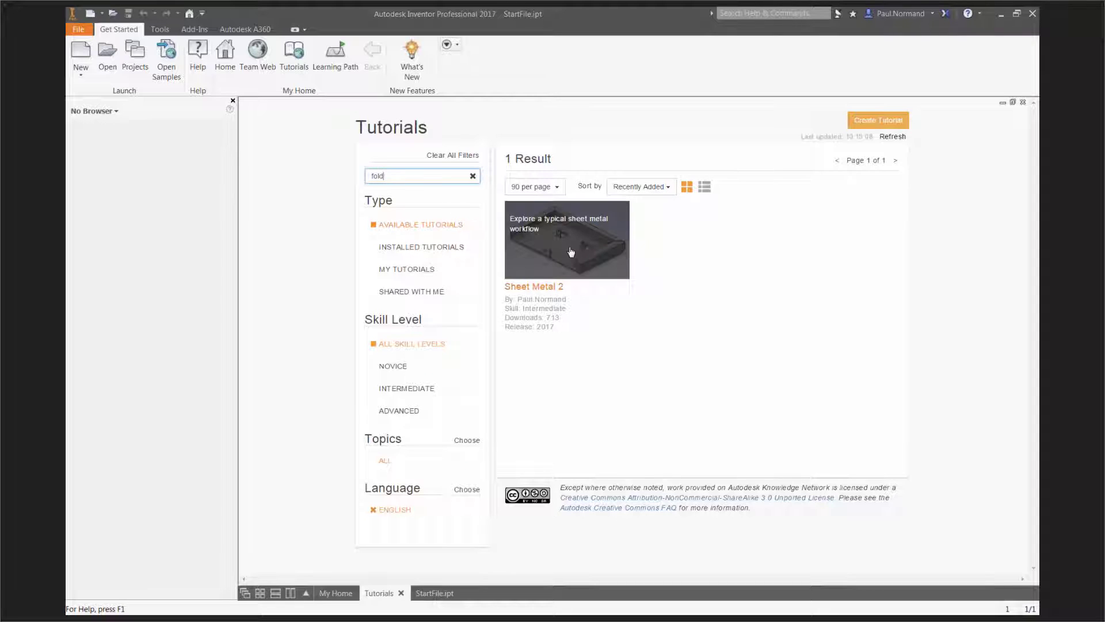
Search the tutorials for "extrude" instead, and clear the keyword filter after viewing the matches
drag(406, 176, 342, 179)
text(extrude)
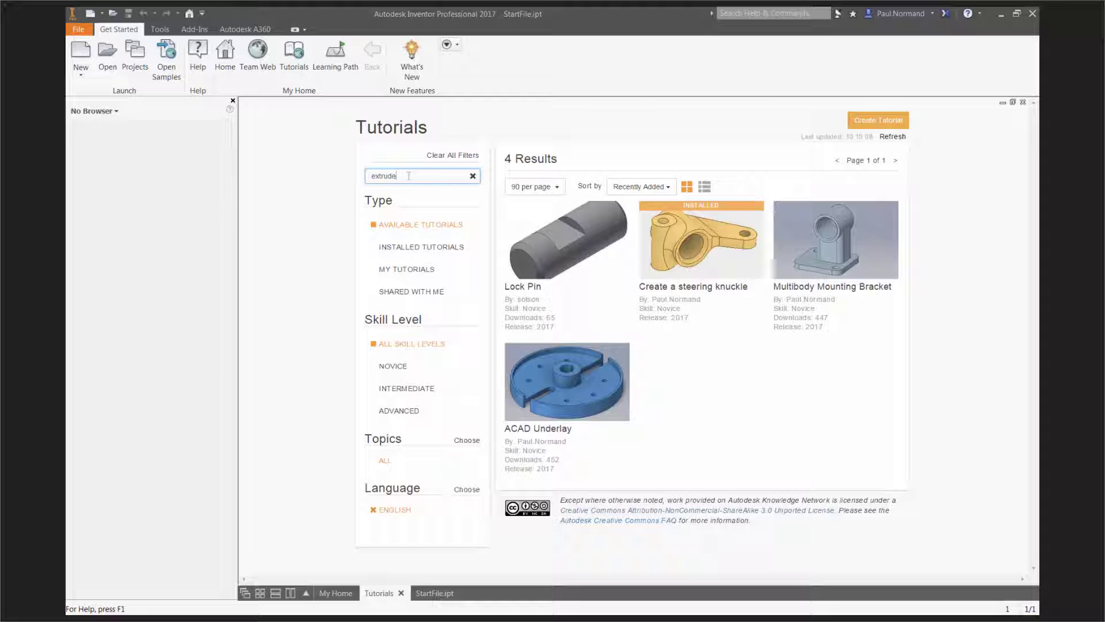
drag(399, 176, 369, 173)
click(472, 176)
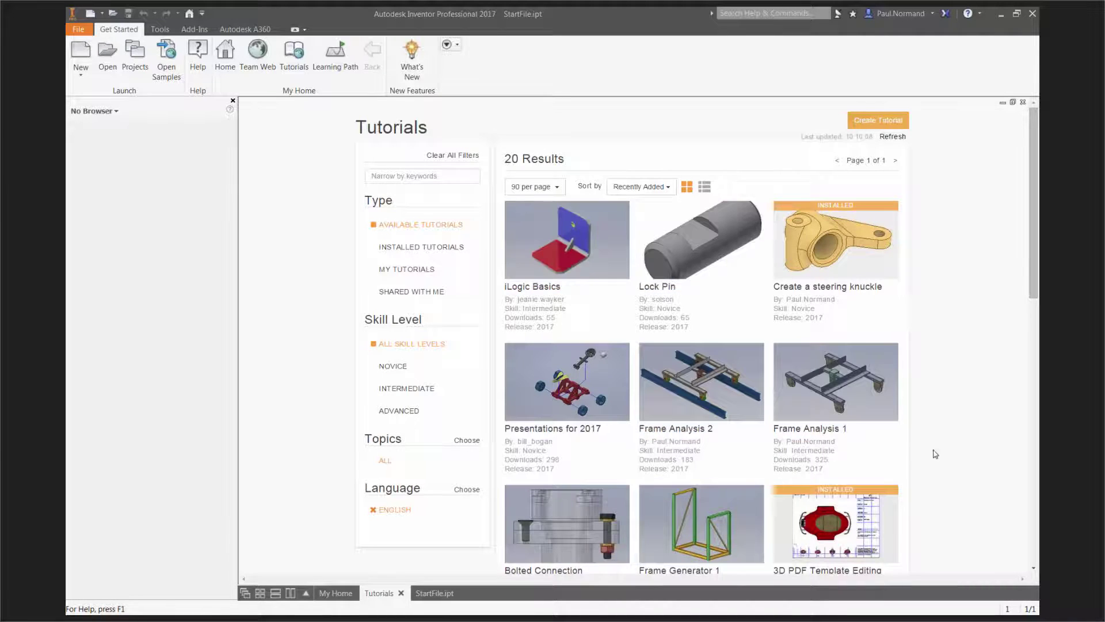
Start playing the installed 3D PDF Template Editing tutorial from the gallery
scroll(951, 430, down, 3)
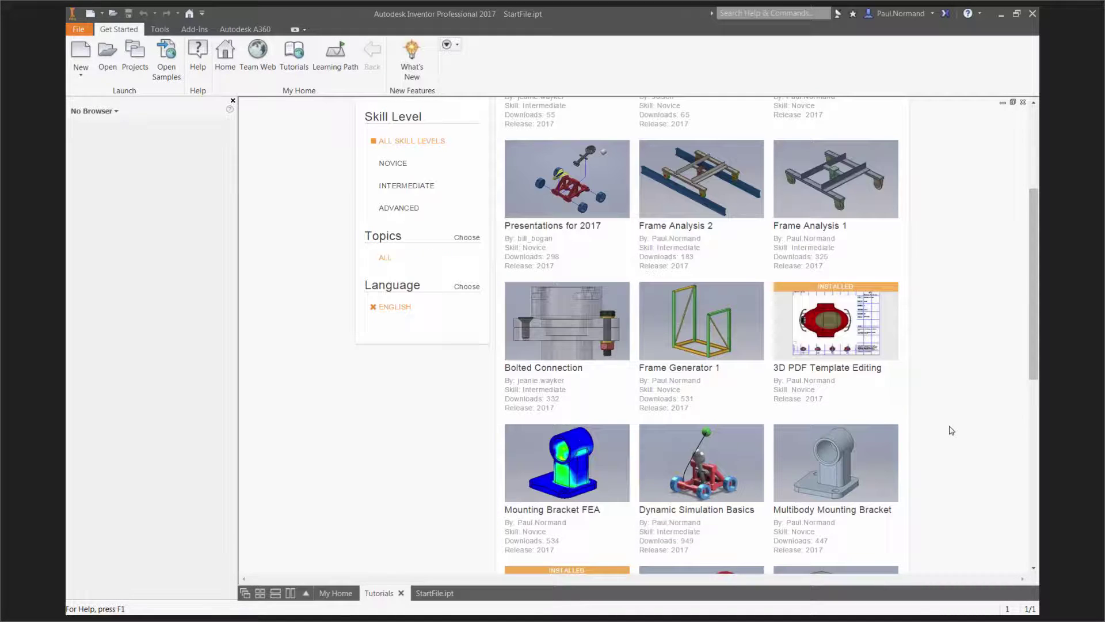
click(824, 325)
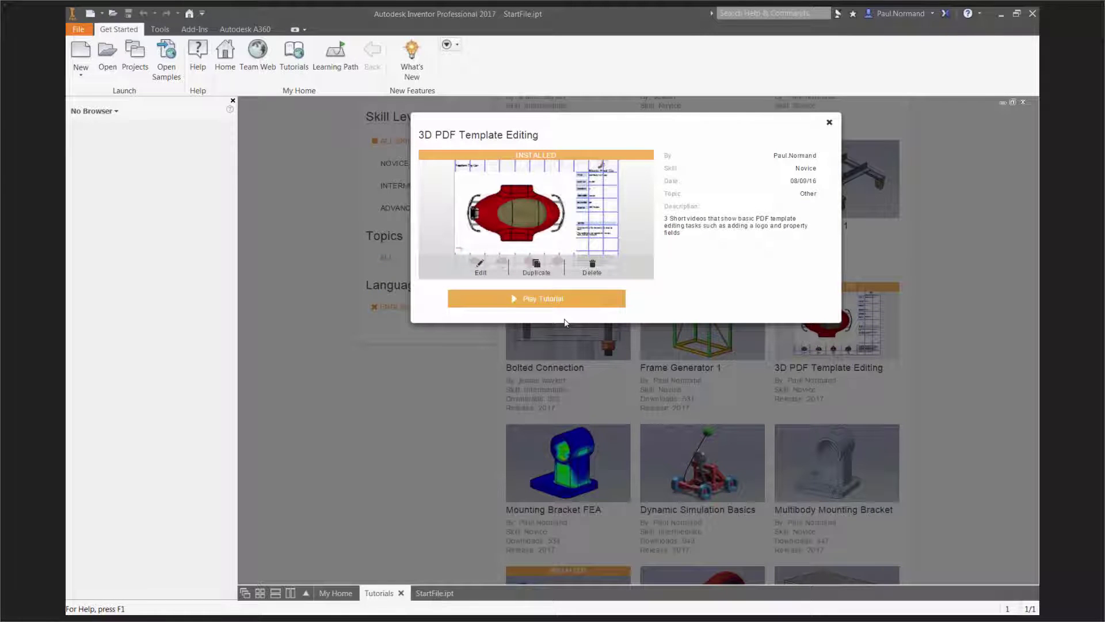
click(537, 302)
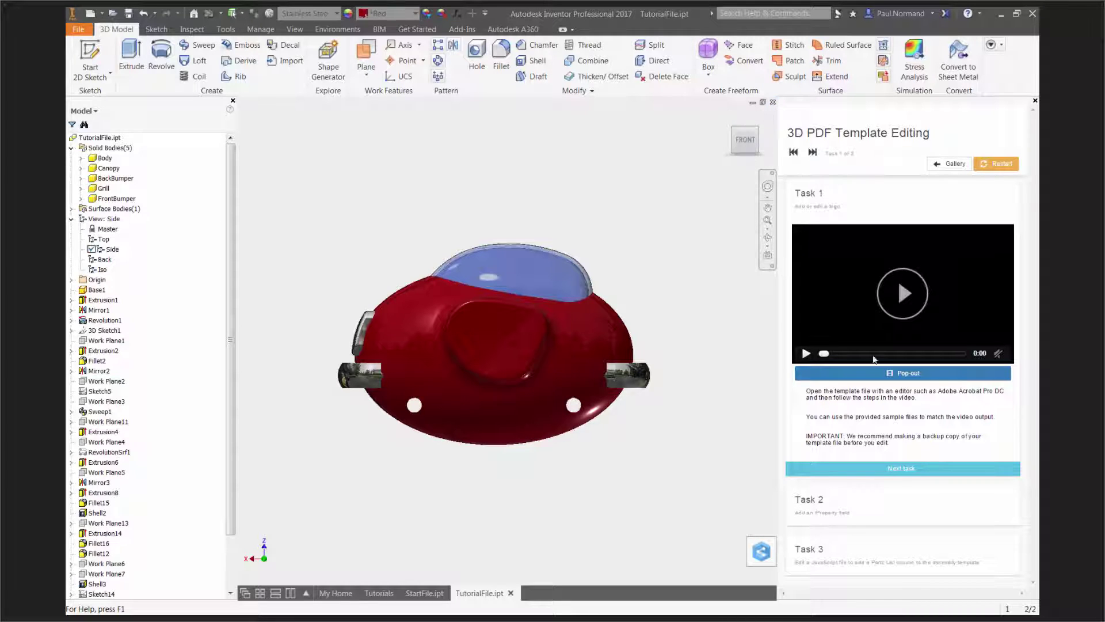
Watch the Task 1 video in a separate window, close it and advance to Task 2
click(916, 373)
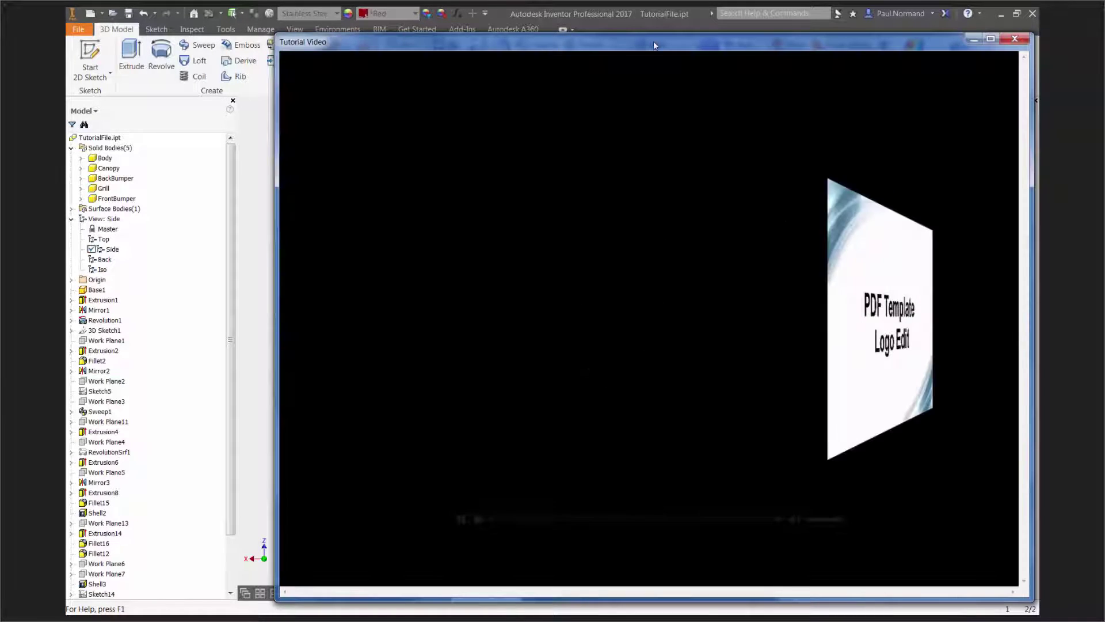
drag(654, 41, 505, 34)
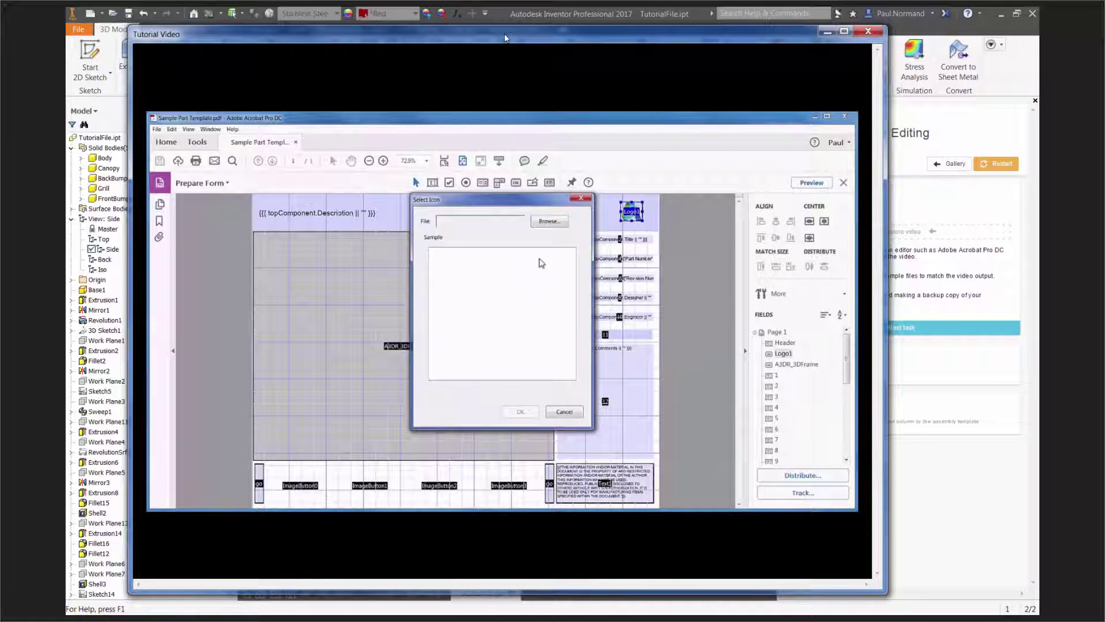
click(868, 30)
click(902, 468)
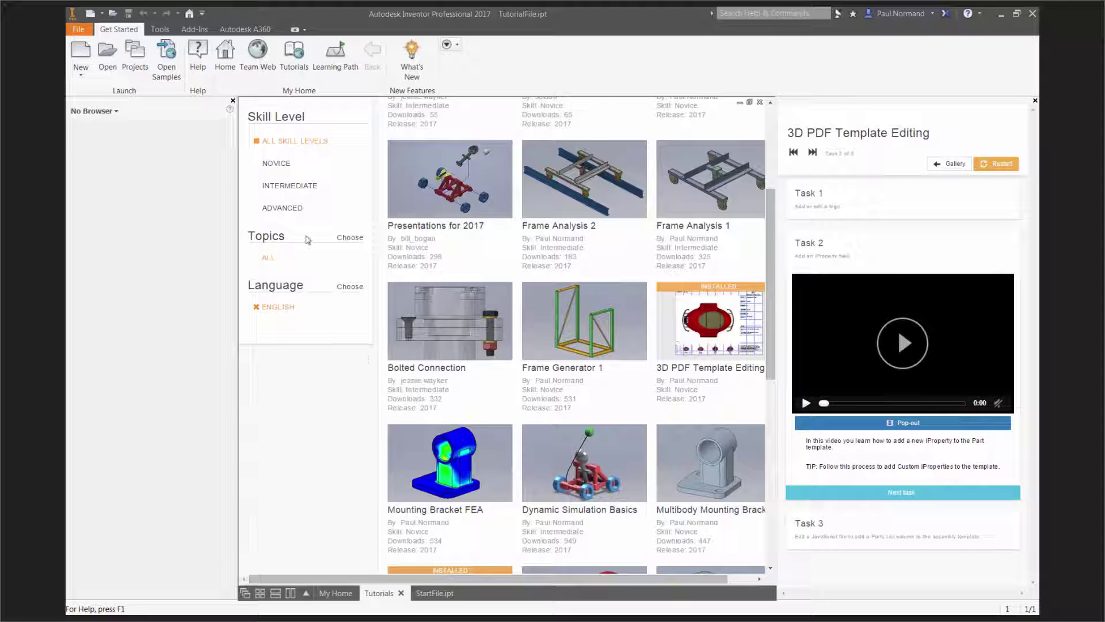
Start playing the installed Create a steering knuckle tutorial from the gallery
scroll(276, 172, up, 3)
click(690, 239)
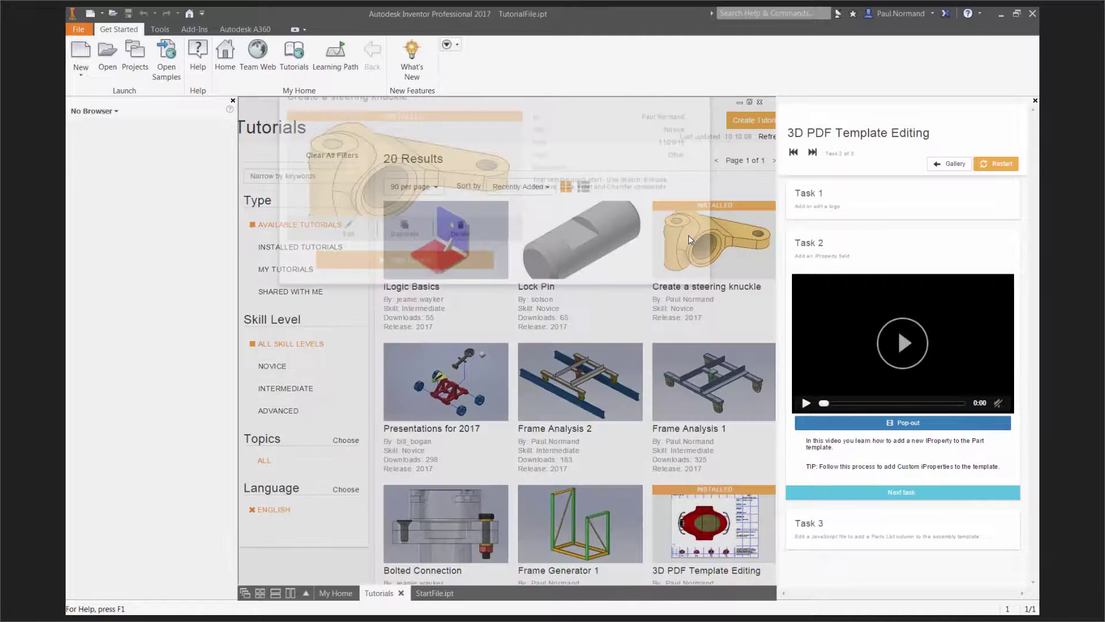
key(Escape)
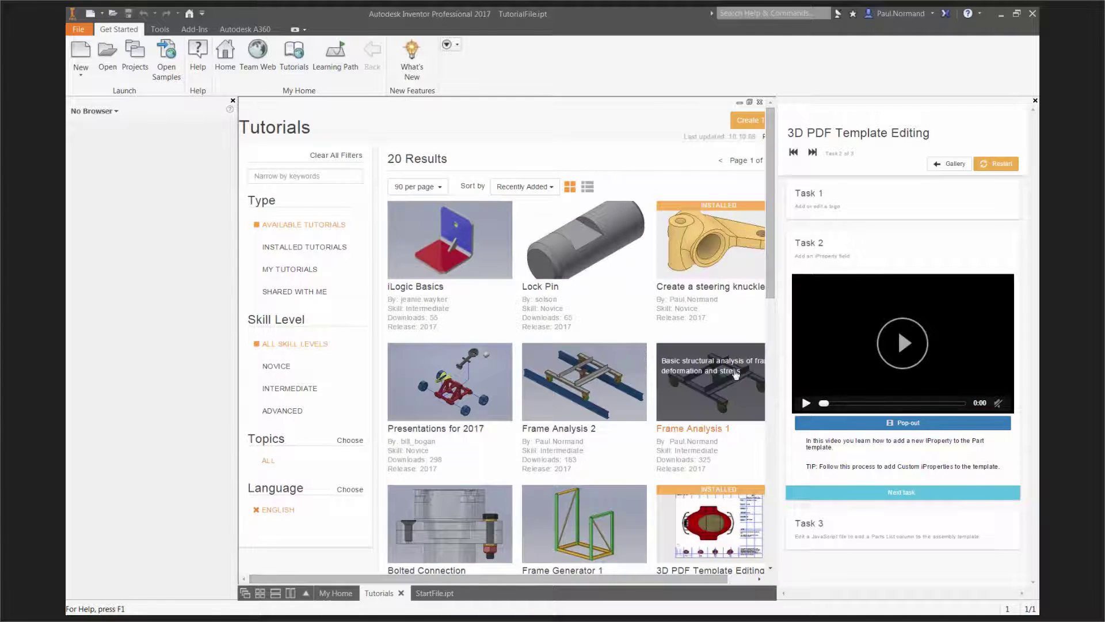
click(832, 249)
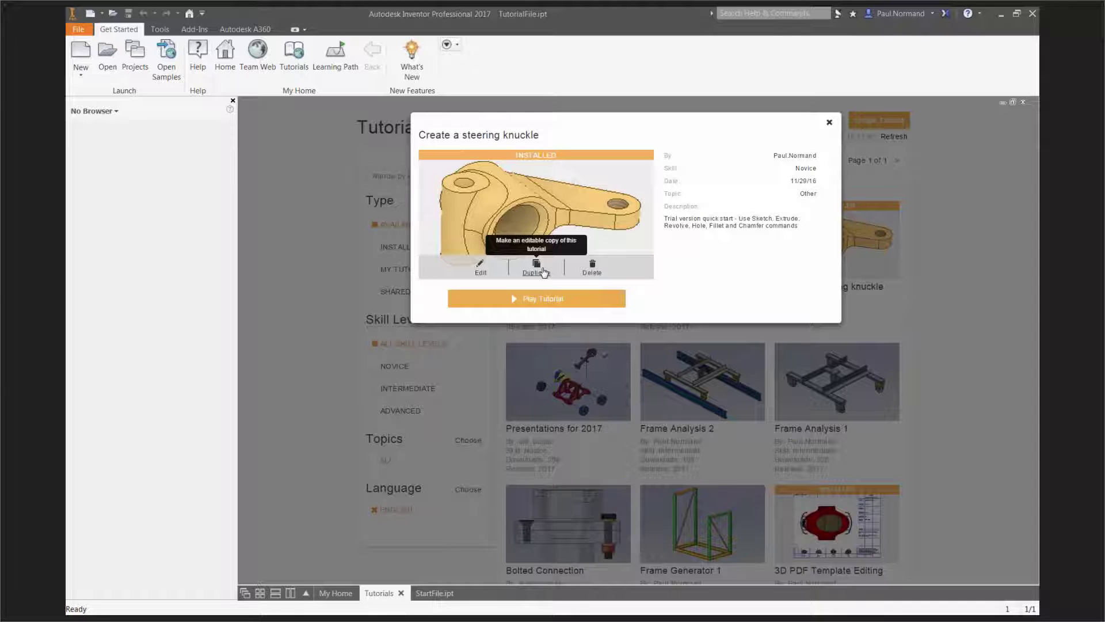
click(544, 300)
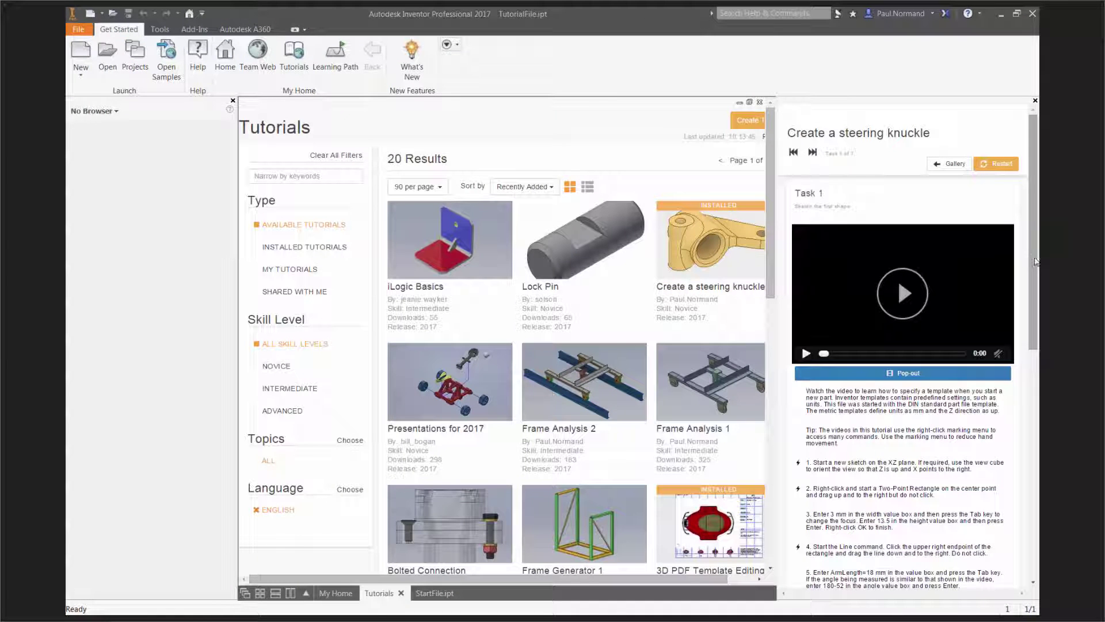
Read through the Task 1 instructions of the steering knuckle tutorial and open Task 2
drag(1035, 265, 1036, 267)
scroll(1031, 269, down, 1)
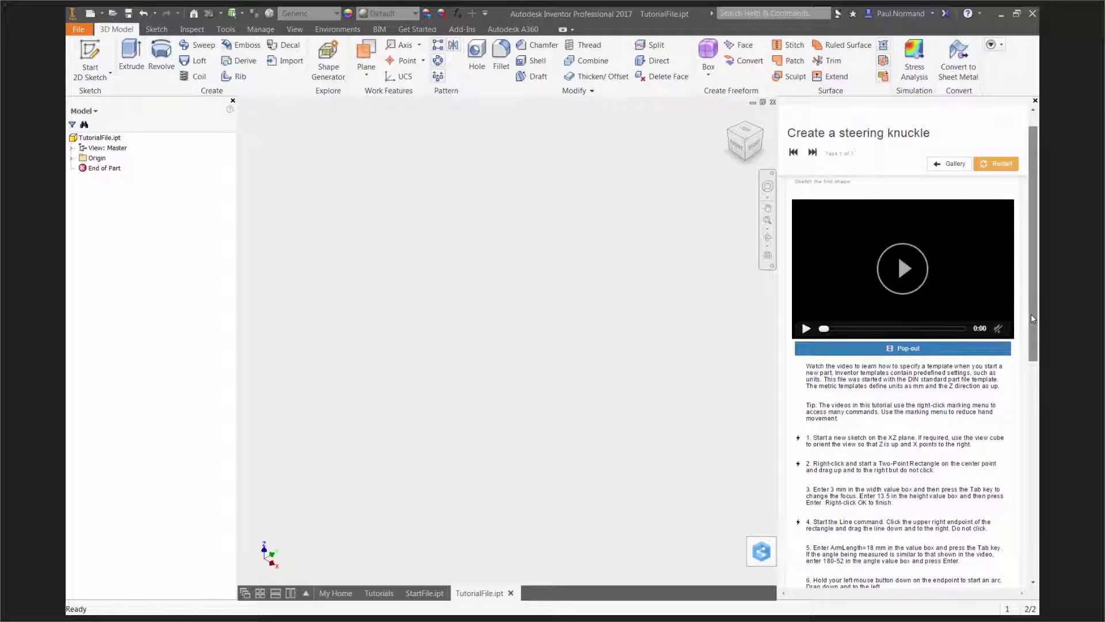
drag(1030, 313, 817, 484)
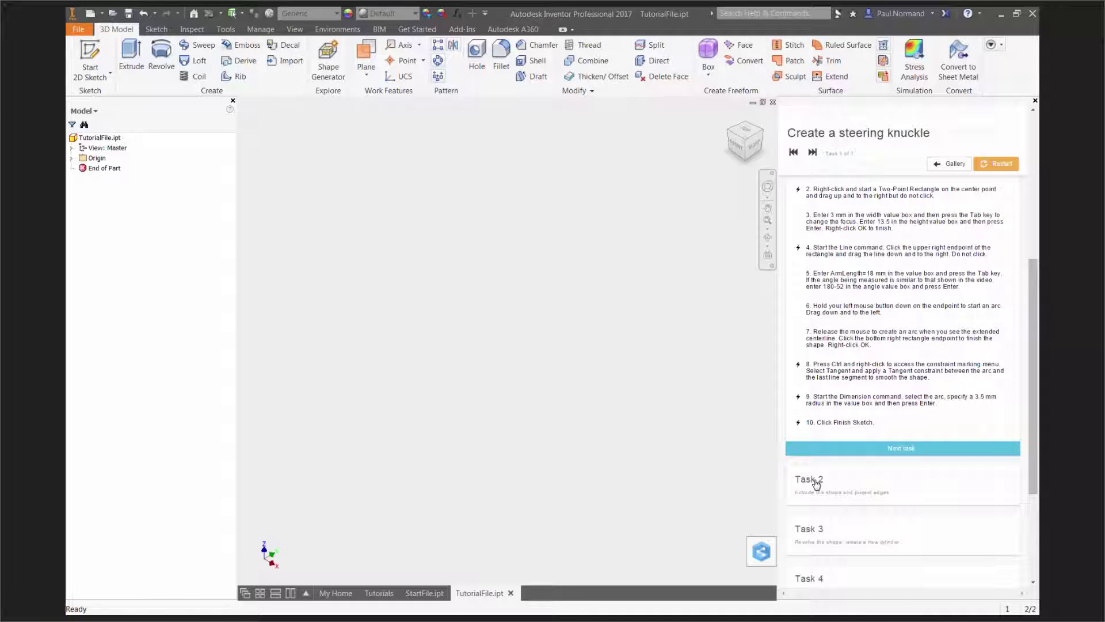
click(816, 483)
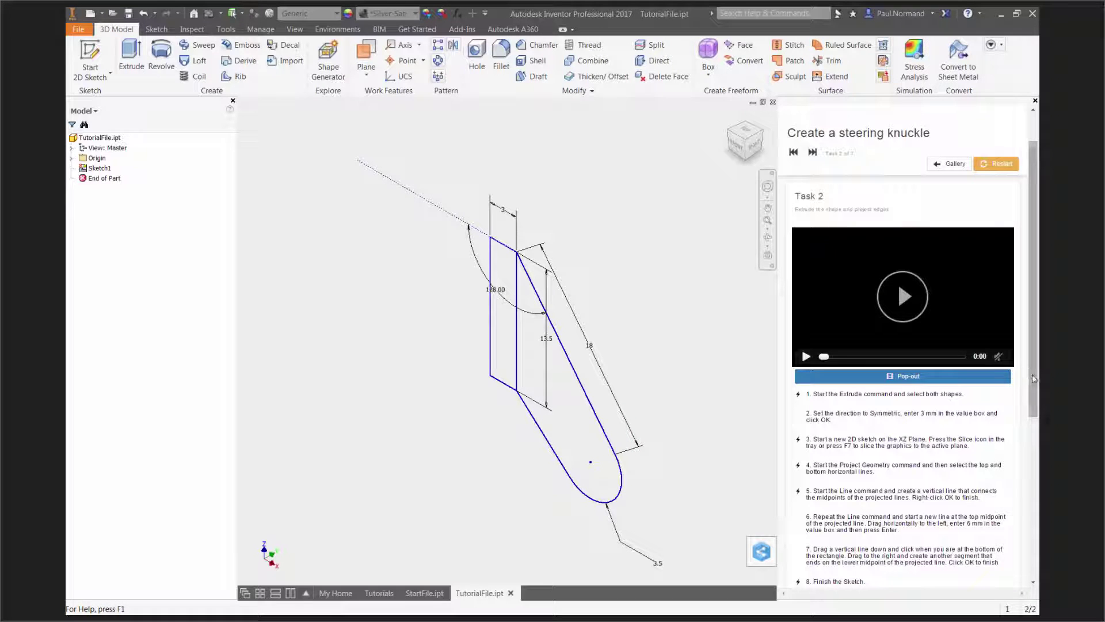
Review the Task 2 instructions and skip ahead to Task 4
drag(1034, 379, 1035, 380)
scroll(1035, 379, down, 5)
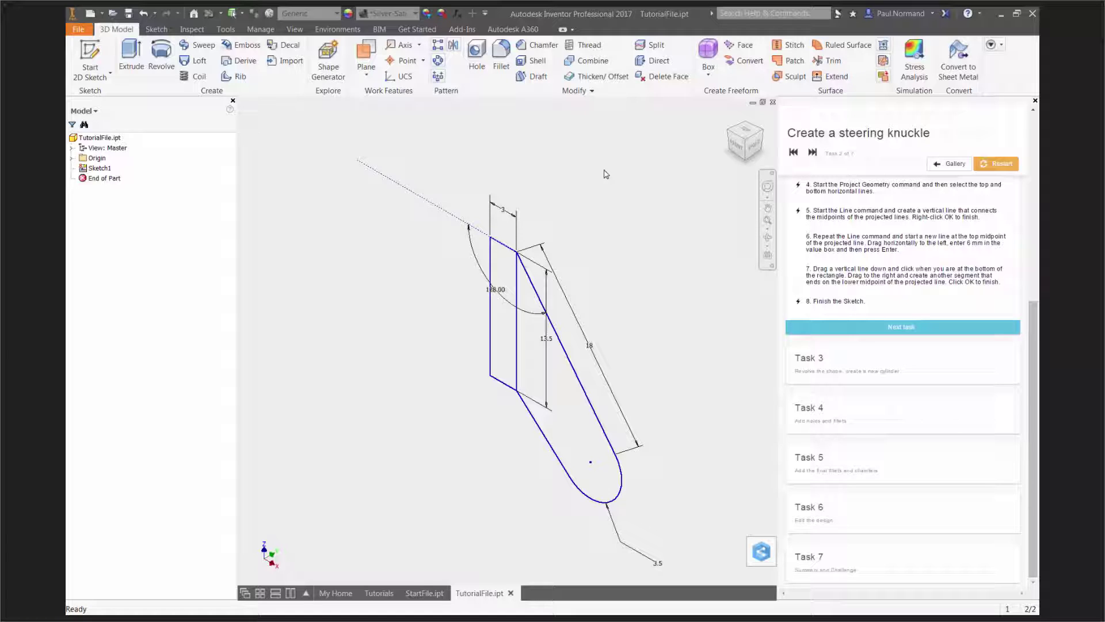
click(810, 410)
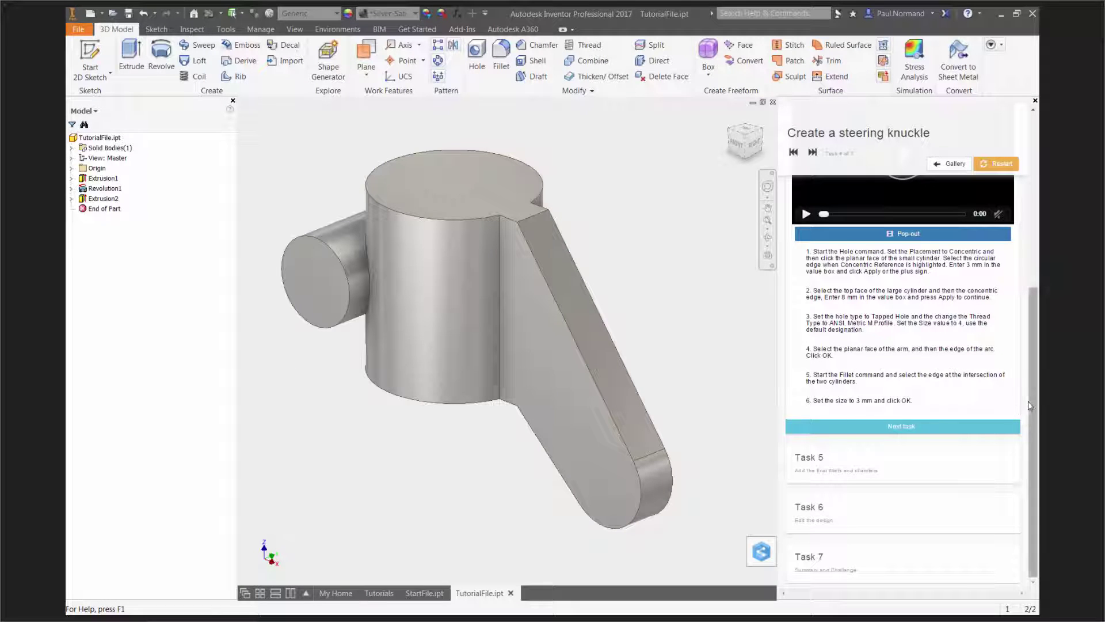
Return to Task 1 and show the command hint for instruction 1 about sketching on the XZ plane
drag(1029, 401, 1014, 328)
scroll(1014, 328, up, 2)
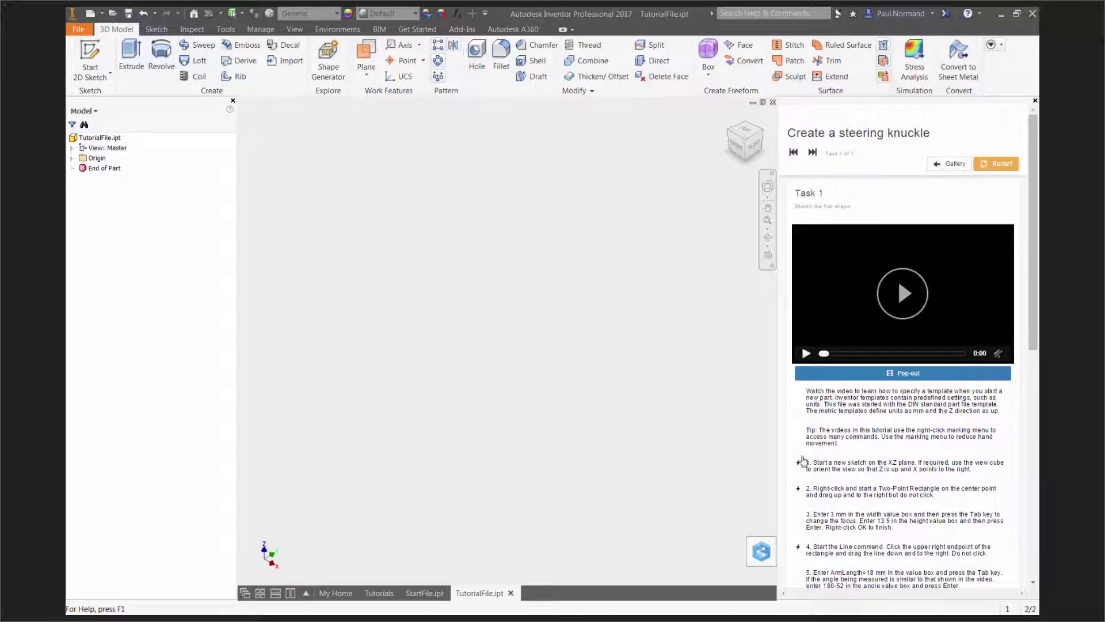
click(799, 463)
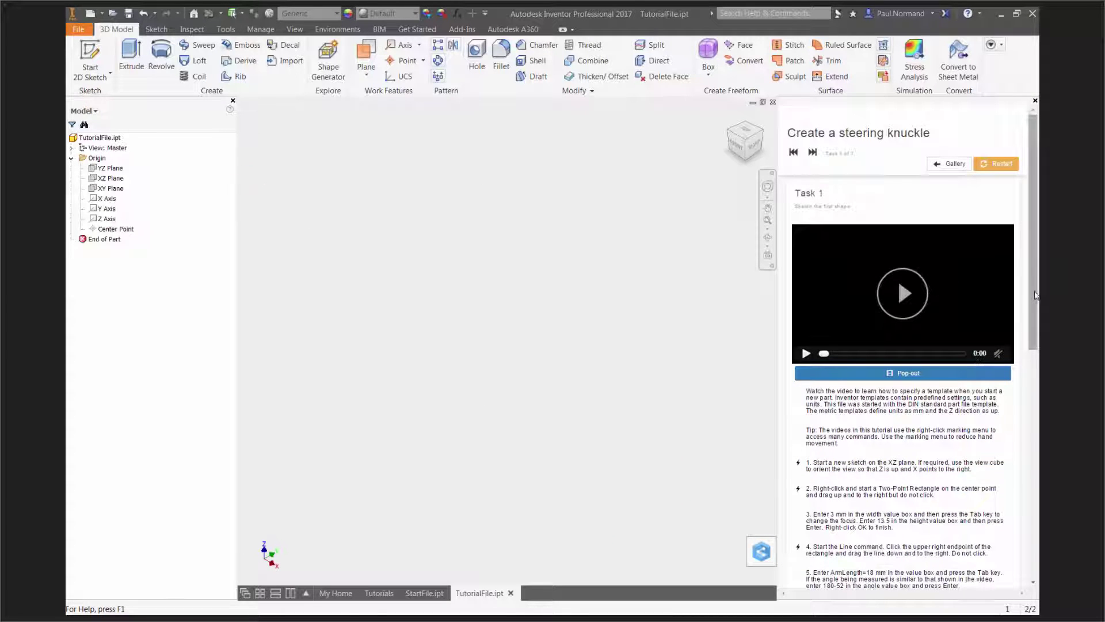
Preview the Line command hint for instruction 4 of Task 1, and bring back the 3D modelling tools
drag(1036, 297, 1034, 370)
mouse_move(832, 403)
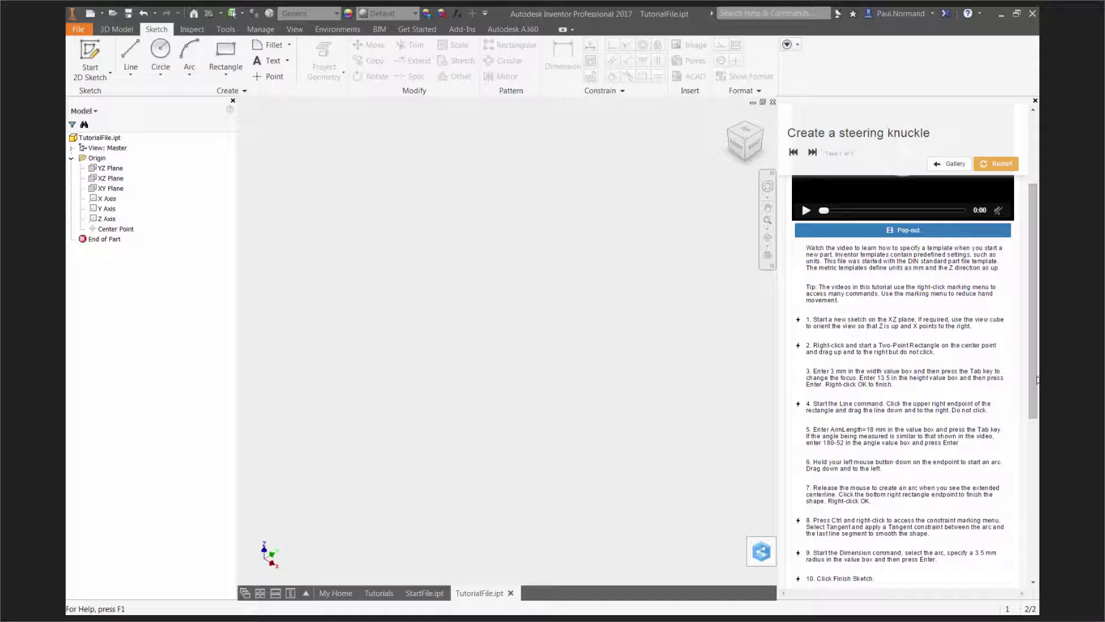
drag(1033, 379, 1028, 319)
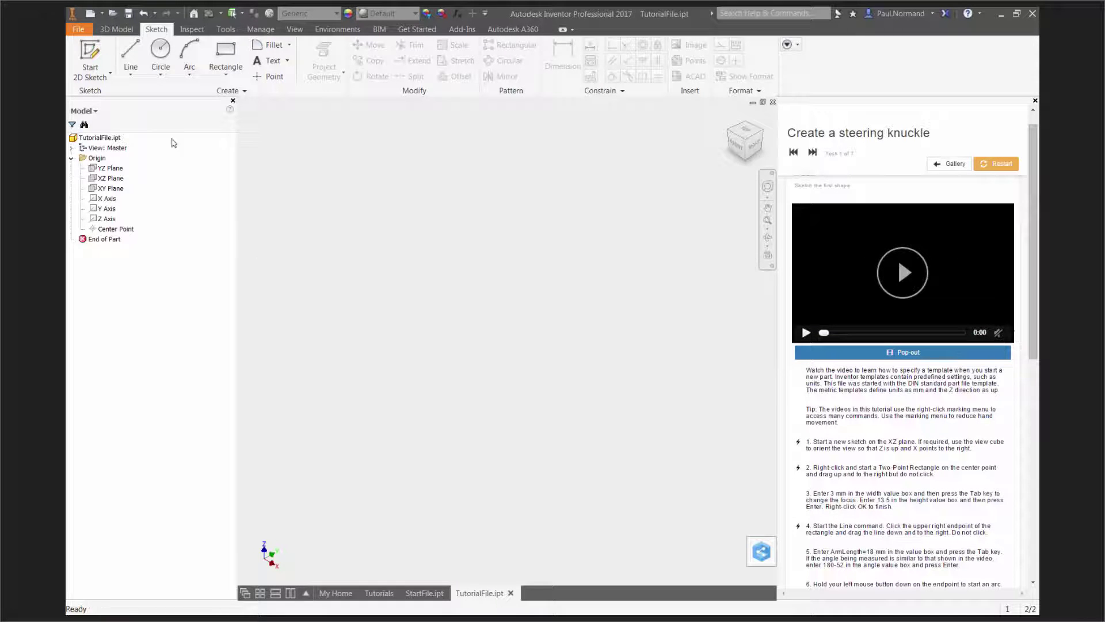
click(117, 32)
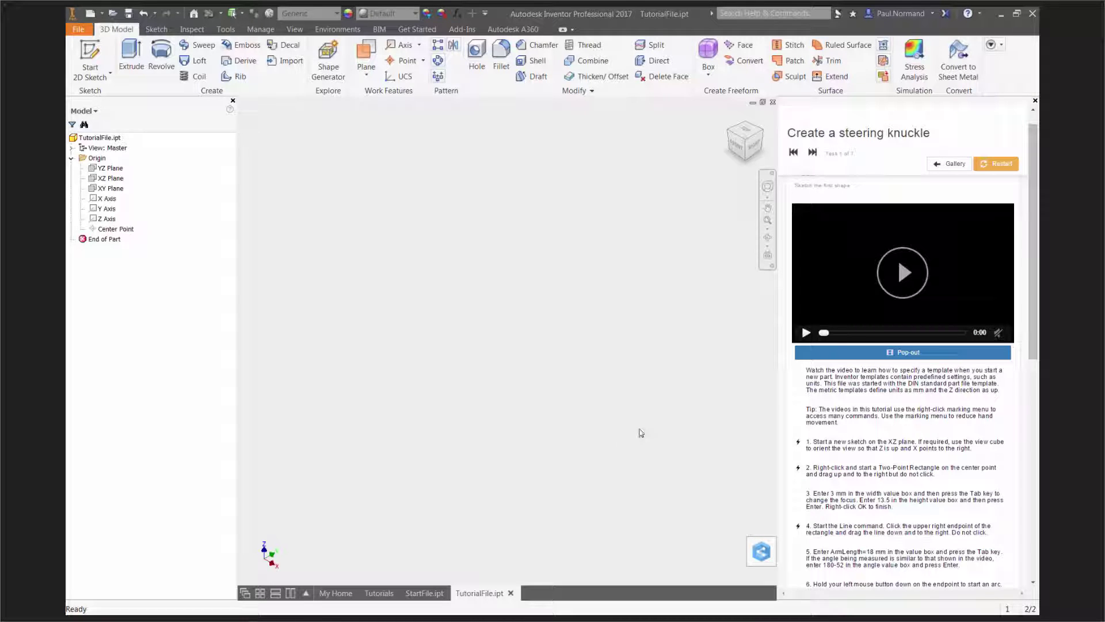
Preview the interface hints for the first instructions of Task 1 in the steering knuckle tutorial
mouse_move(822, 447)
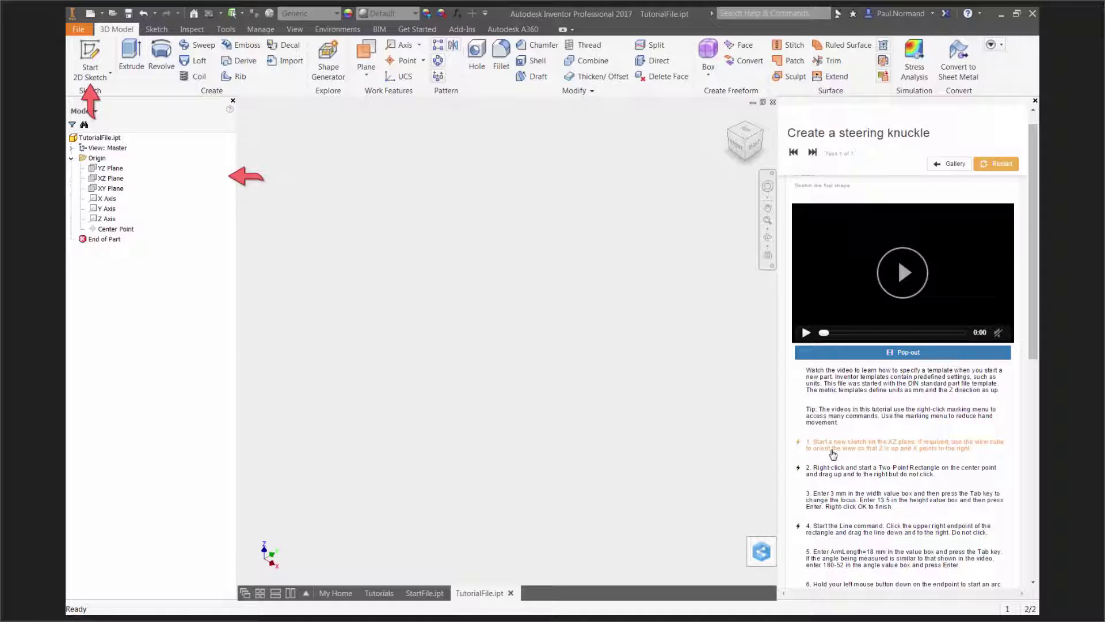
mouse_move(835, 478)
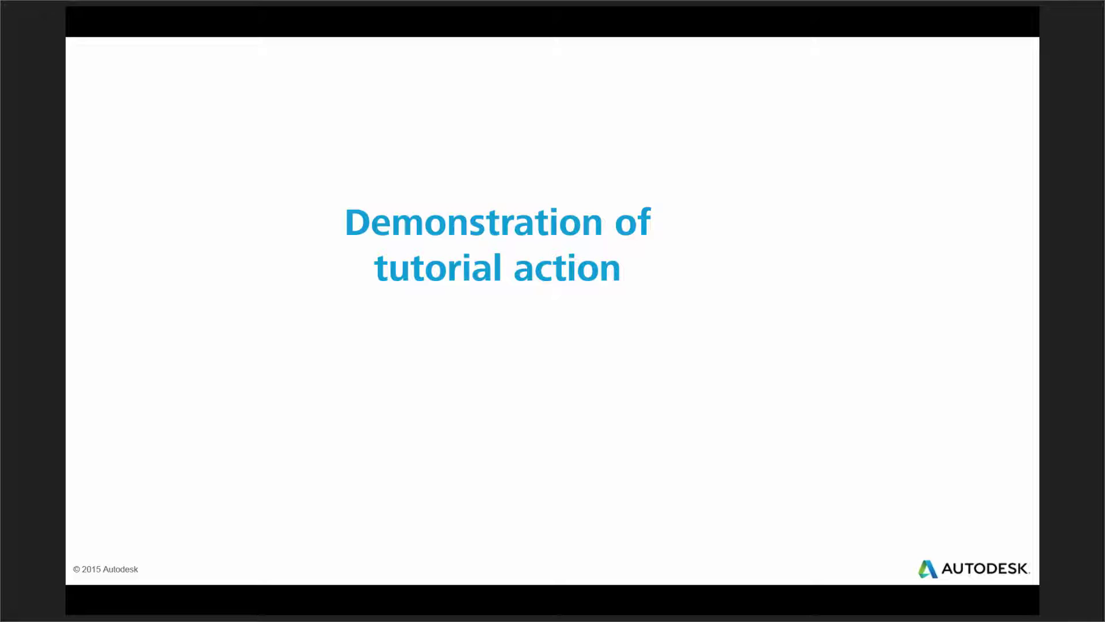
click(748, 499)
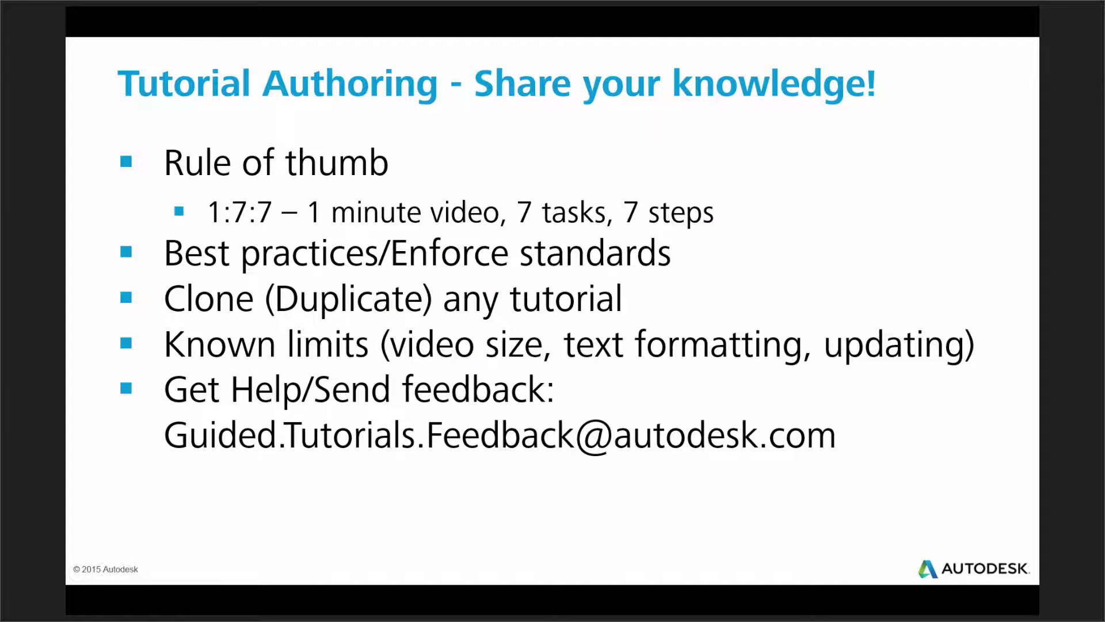
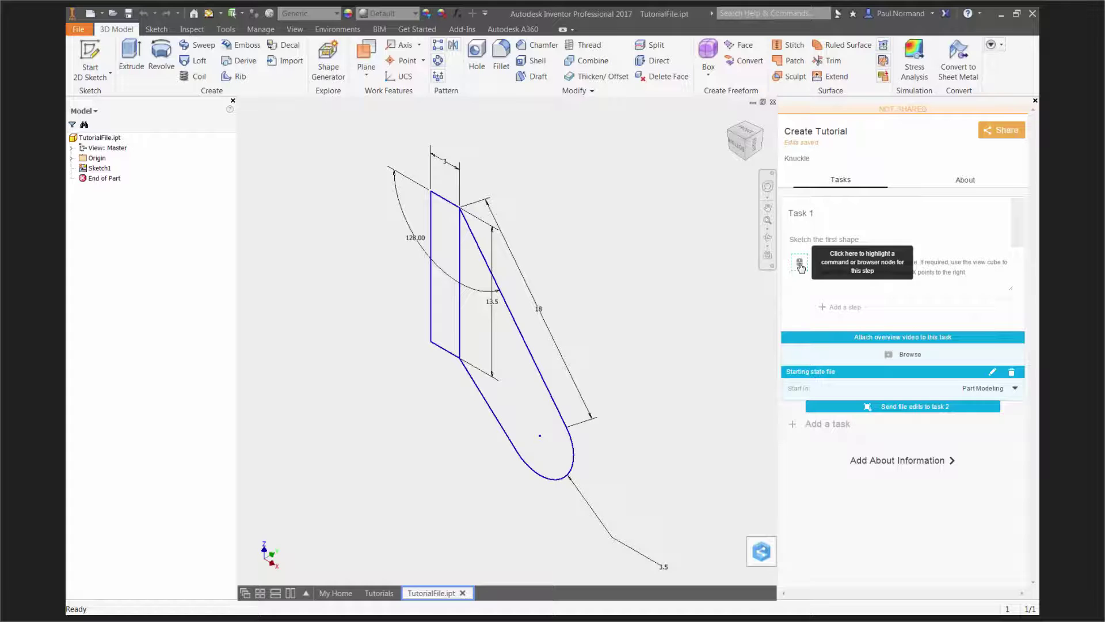
Add instruction "2. Right-click and start a Two-Point Rectangle on the center point and drag up and to the right but do not click" to Task 1
click(801, 266)
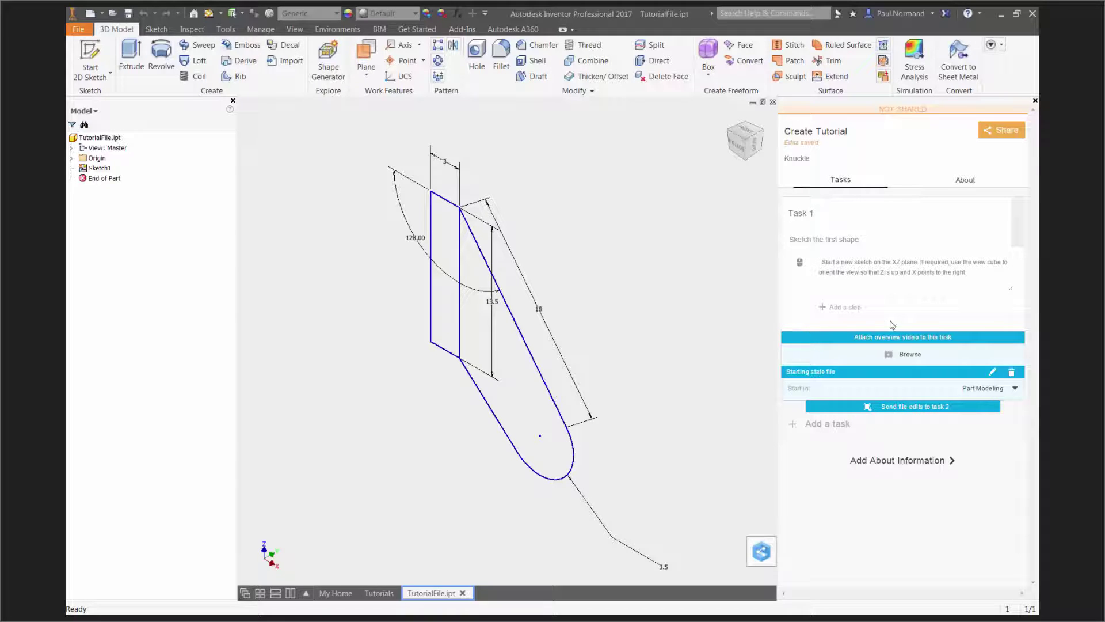
click(841, 307)
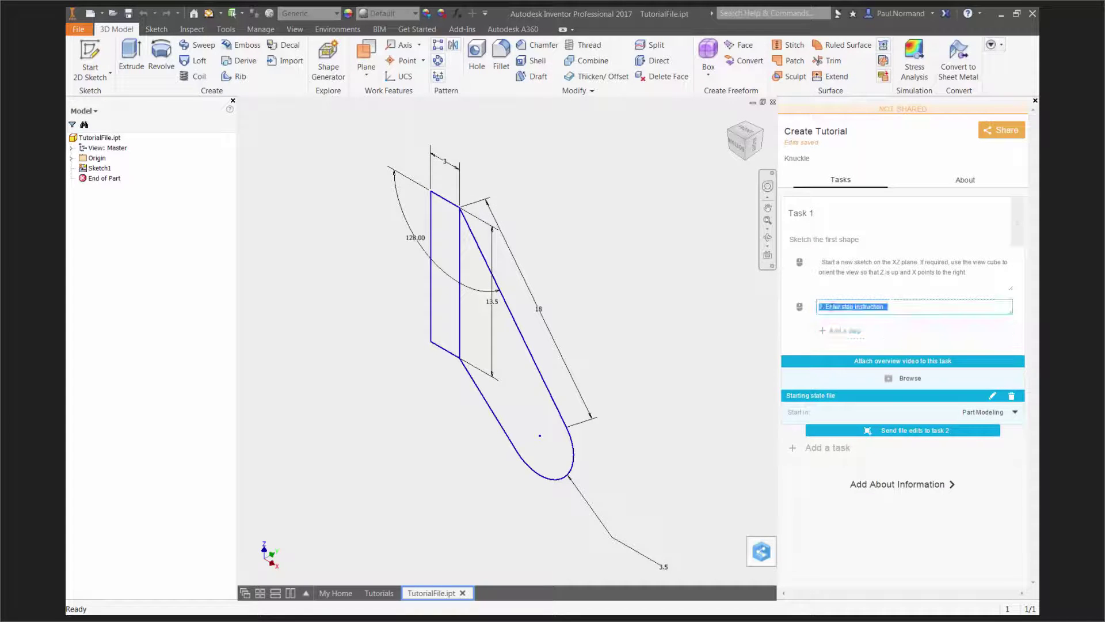
text(2. Right-click and start a Two-Point Rectangle on the center point and drag up and to the right but do not click)
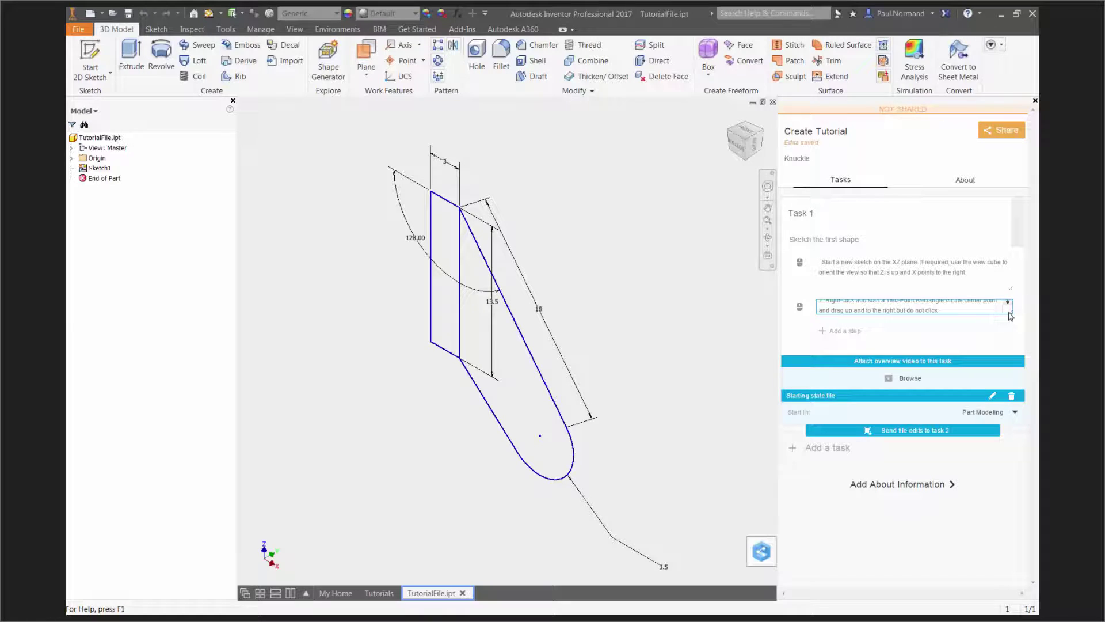
drag(1012, 318, 1012, 339)
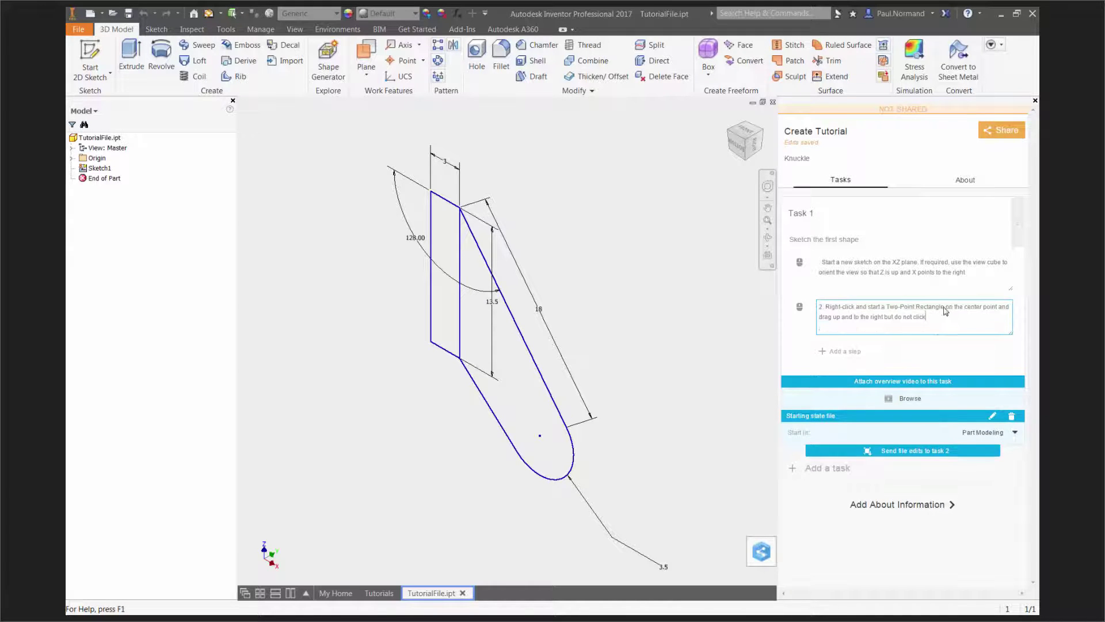
Attach an interface highlight for the Start 2D Sketch command to the first instruction of Task 1
click(800, 263)
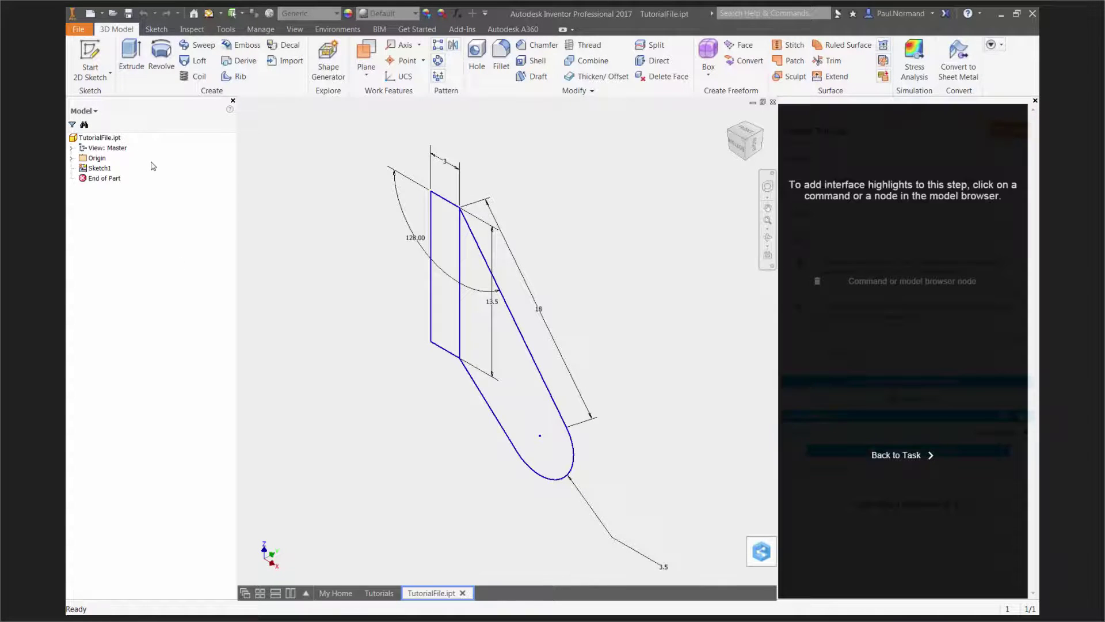
click(87, 50)
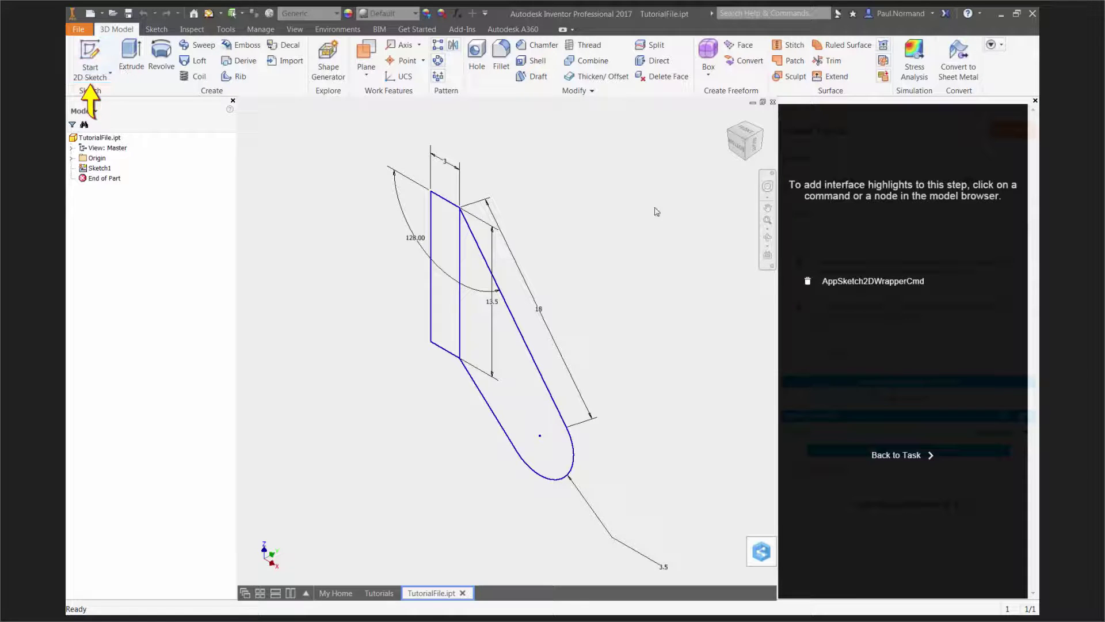
click(897, 456)
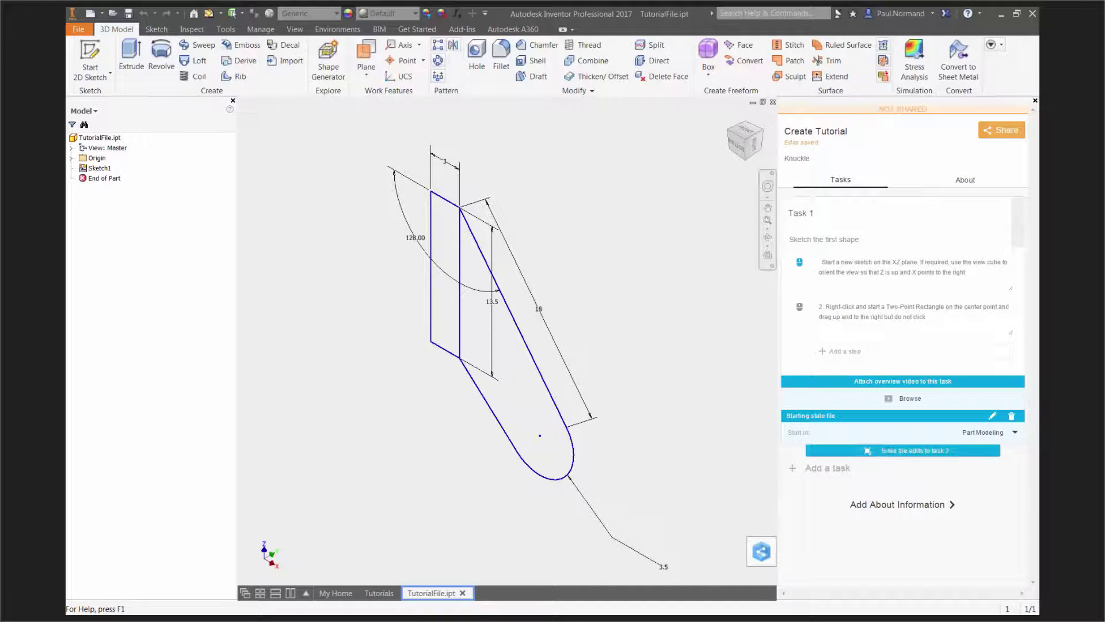
Add the XZ Plane from the origin geometry as a second interface highlight on the first instruction
mouse_move(799, 268)
click(71, 159)
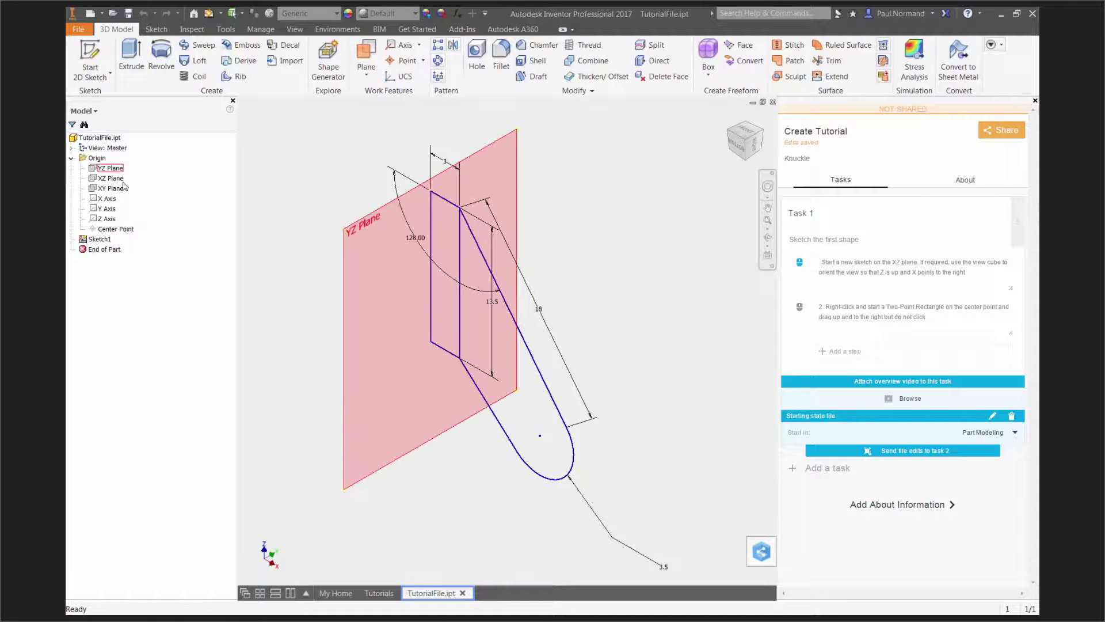
click(798, 266)
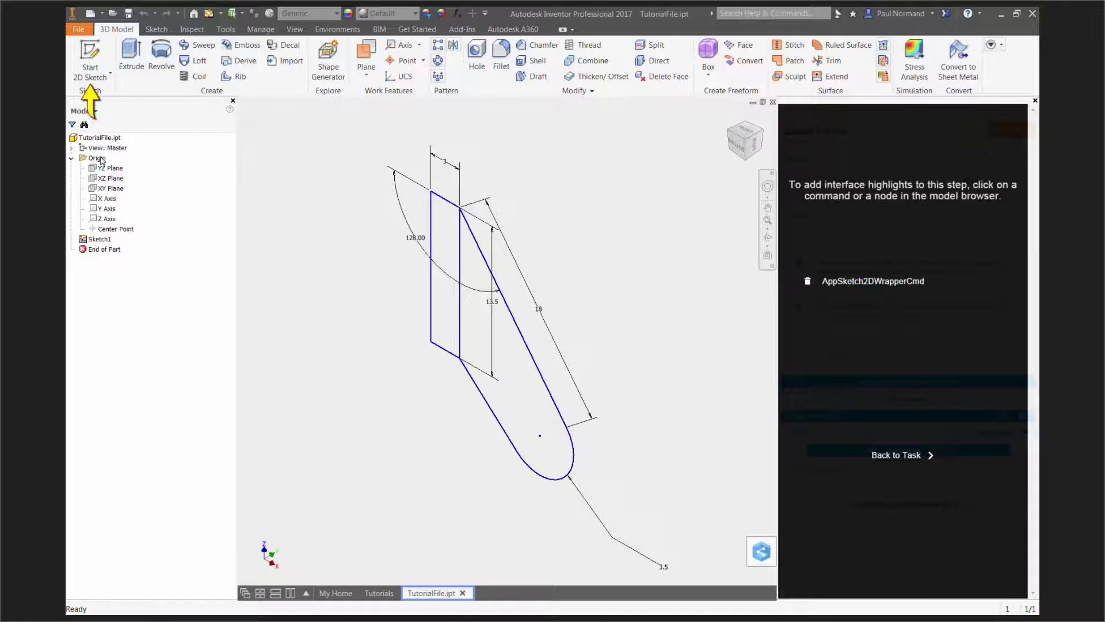
click(112, 178)
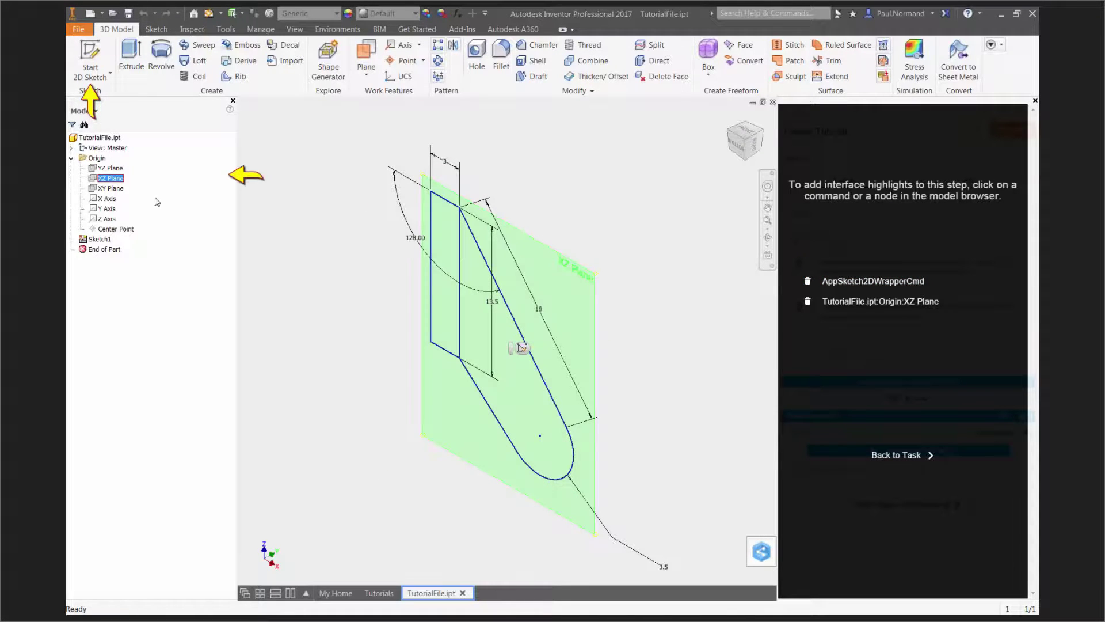
click(888, 456)
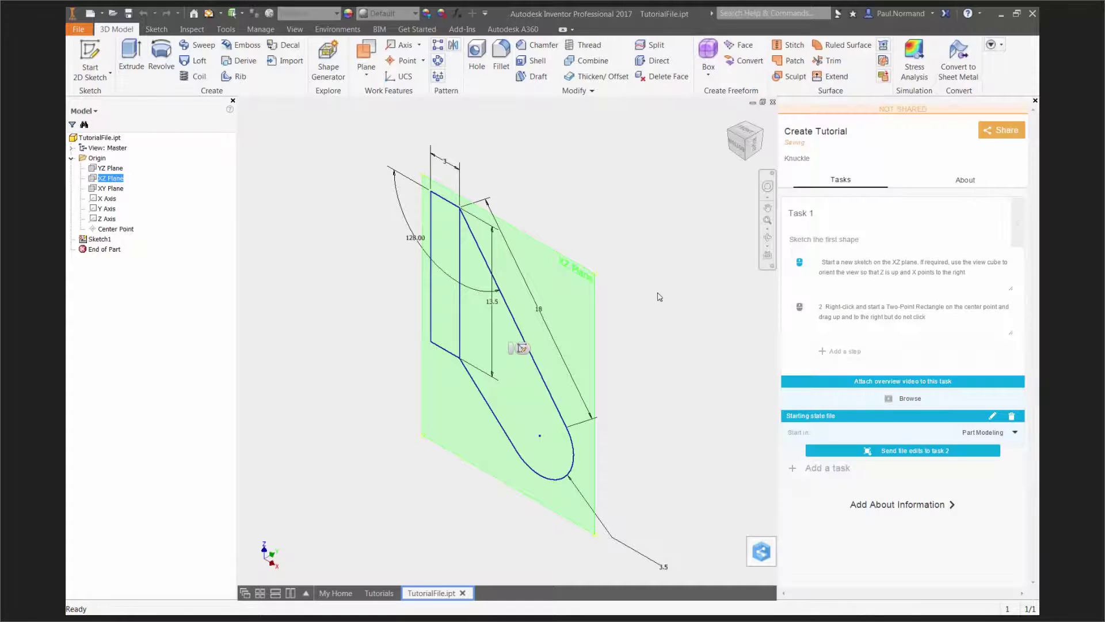
mouse_move(793, 276)
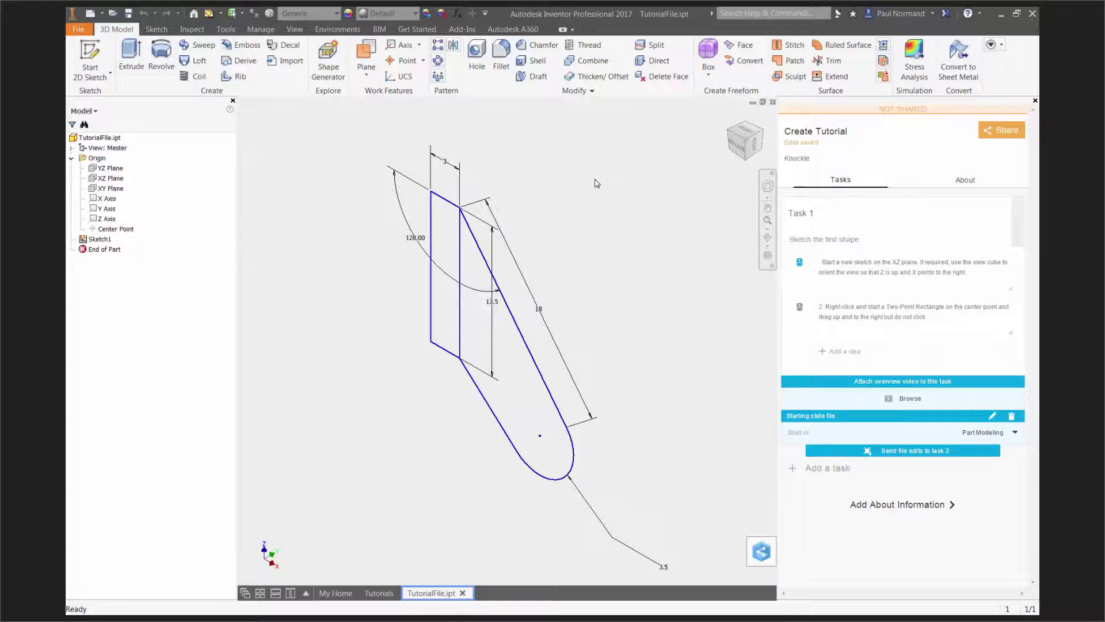
click(166, 55)
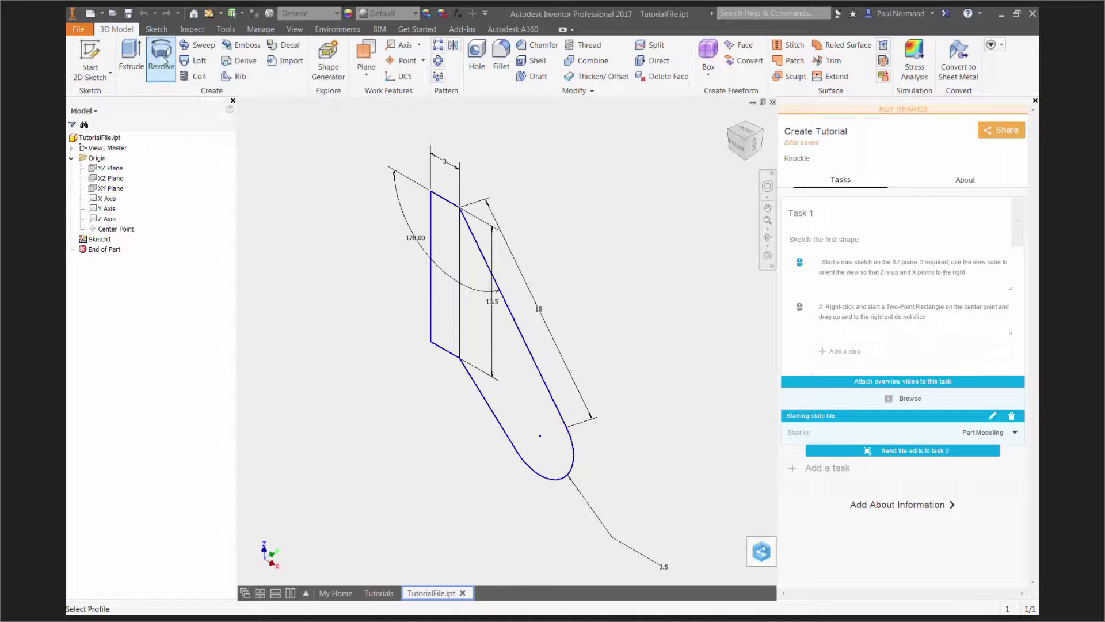
click(430, 304)
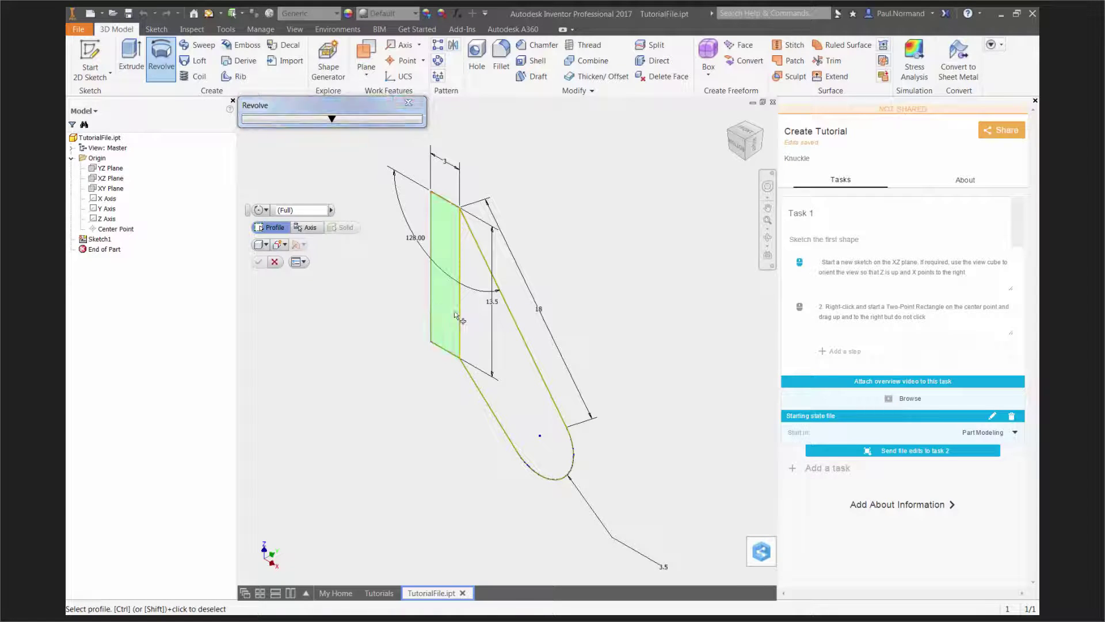
click(464, 312)
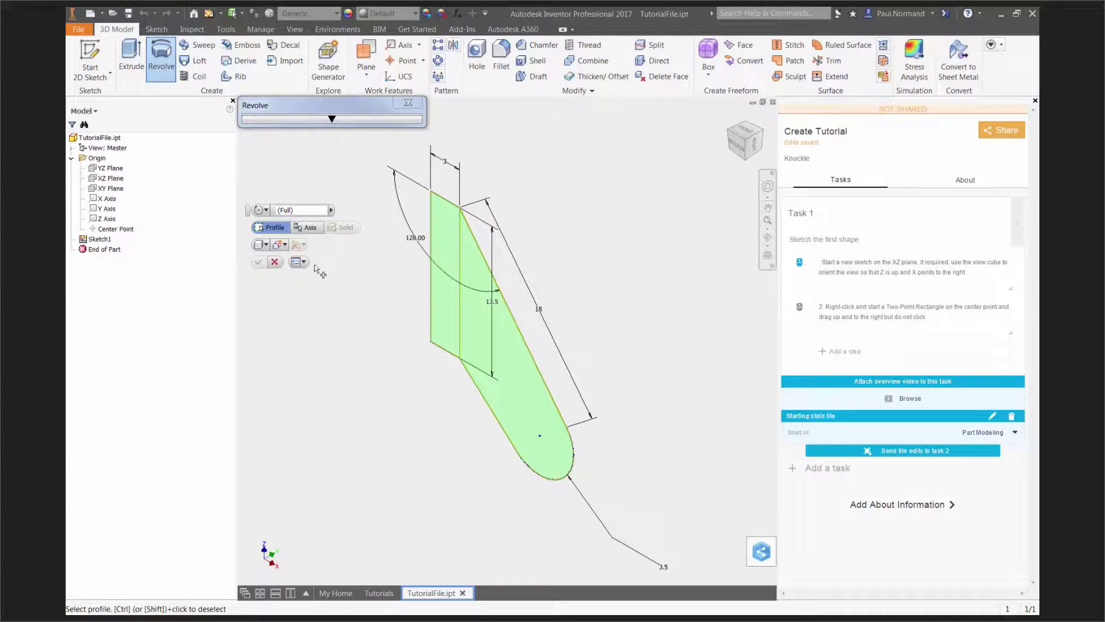
click(281, 263)
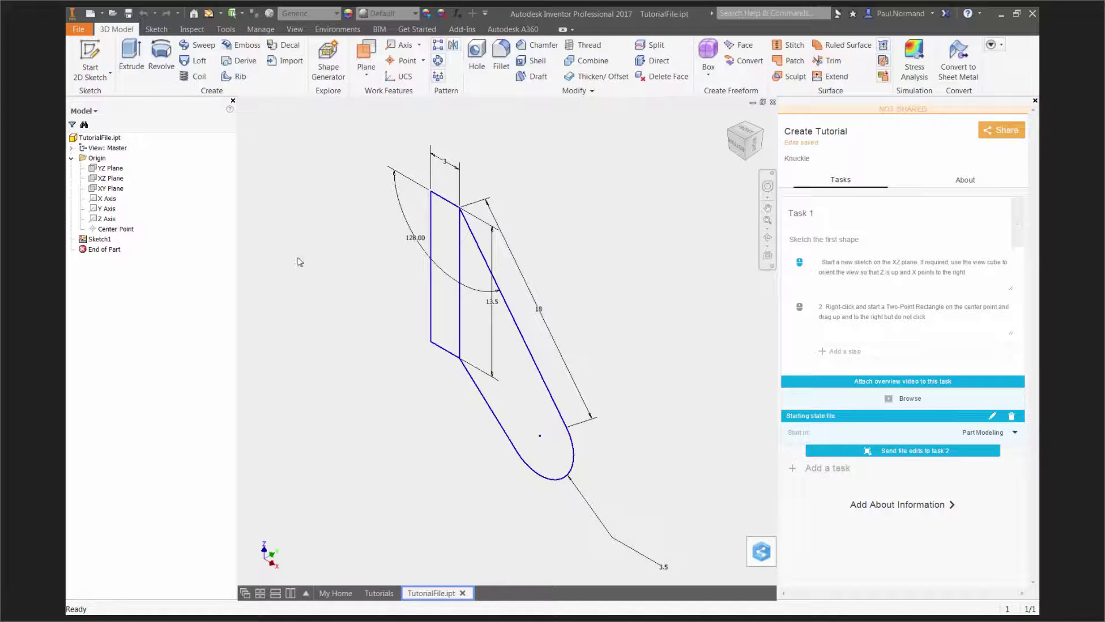
Extrude the rounded arm profile symmetrically about the sketch plane with a distance of 2 mm
click(132, 58)
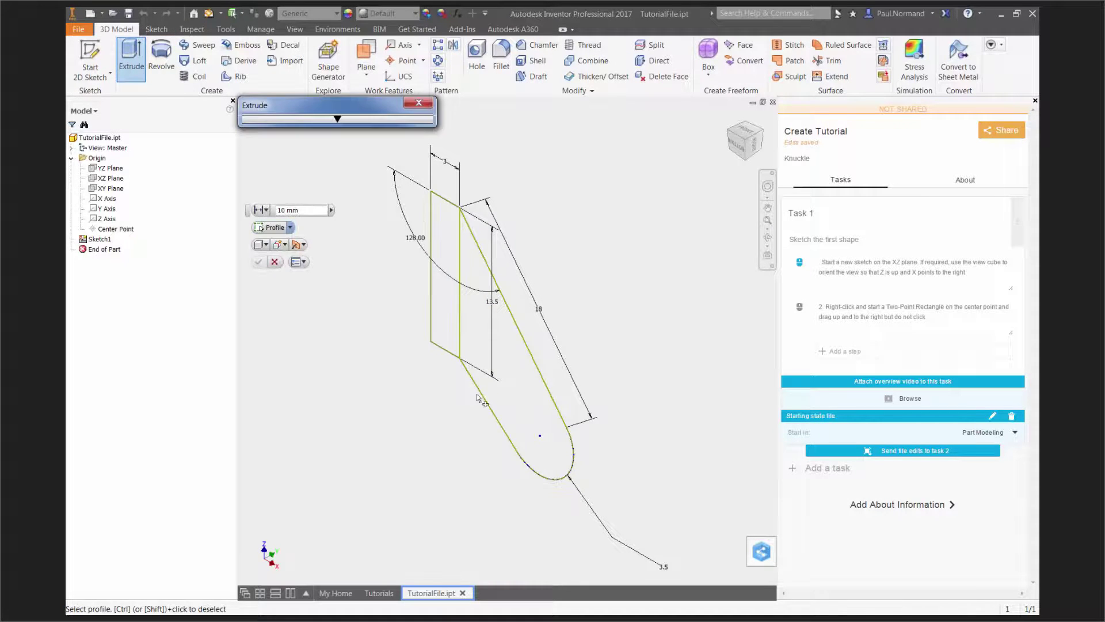
click(533, 401)
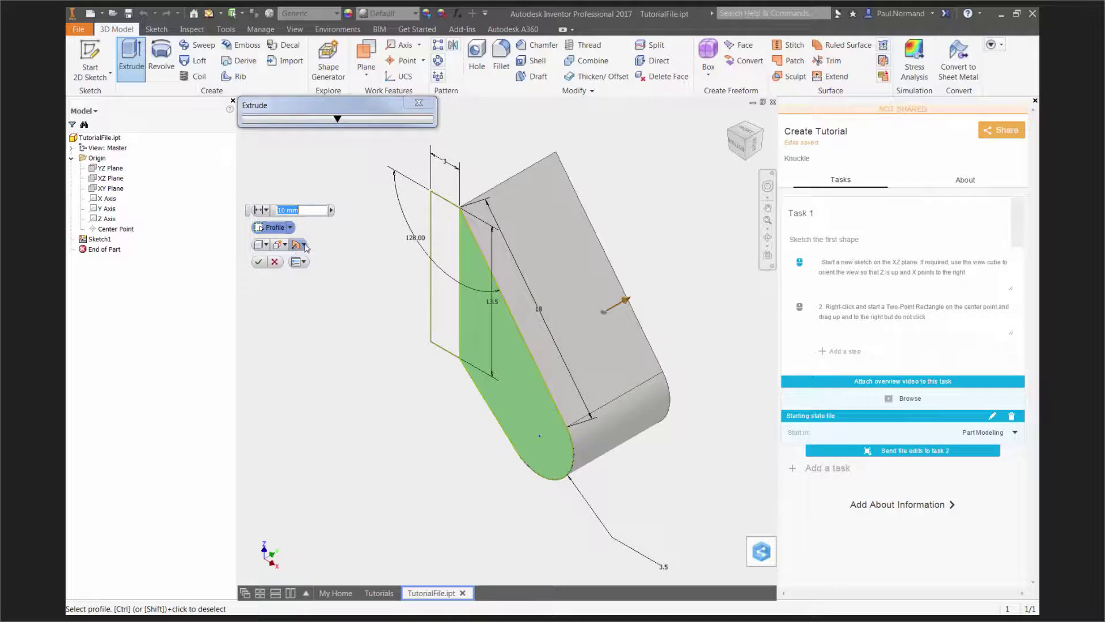
click(301, 245)
click(316, 286)
click(301, 210)
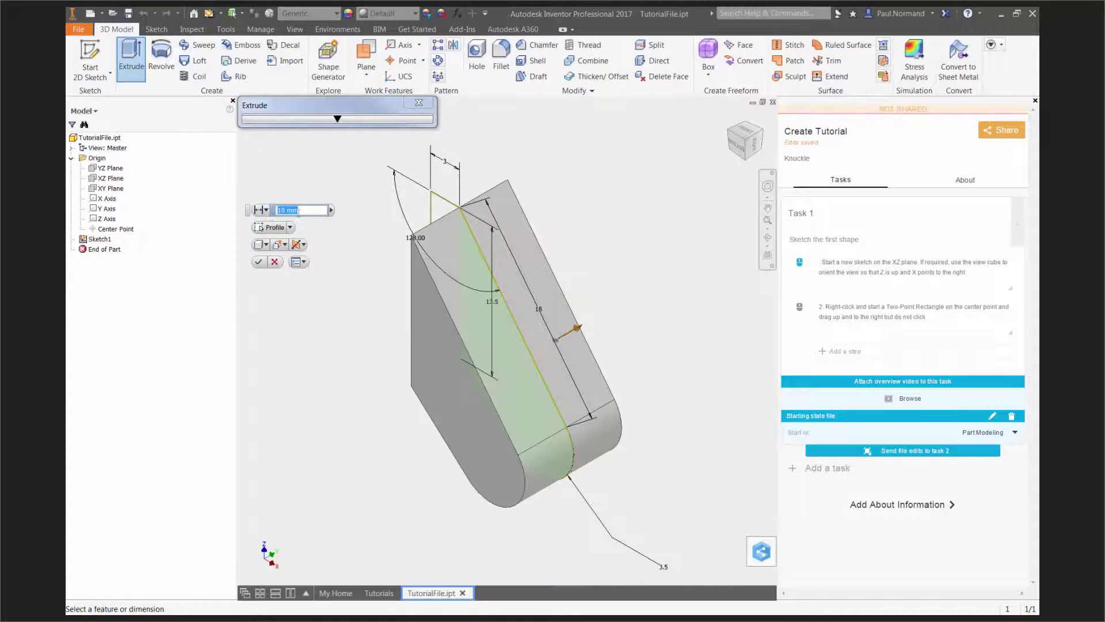
text(2)
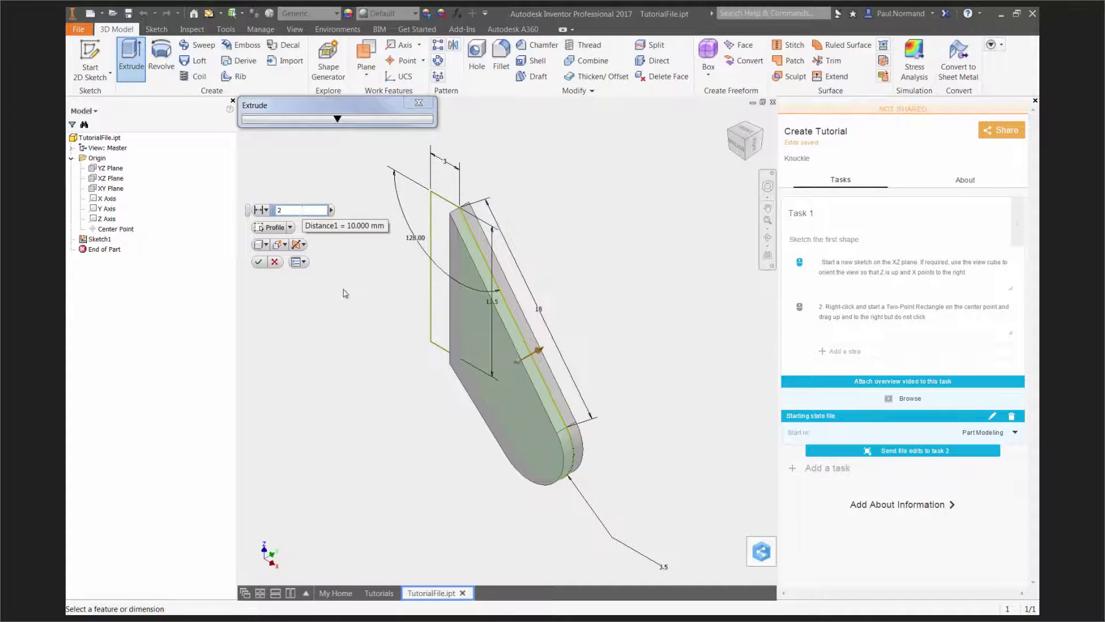
click(258, 261)
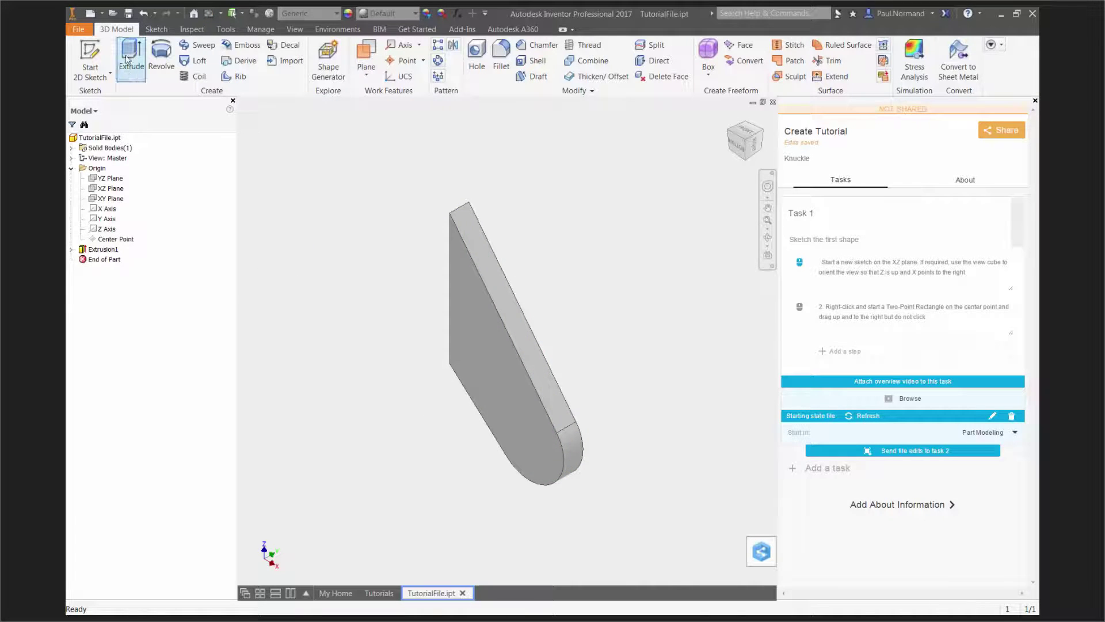
Share the sketch used by the arm extrusion so its rectangle is available for a Revolve
click(162, 62)
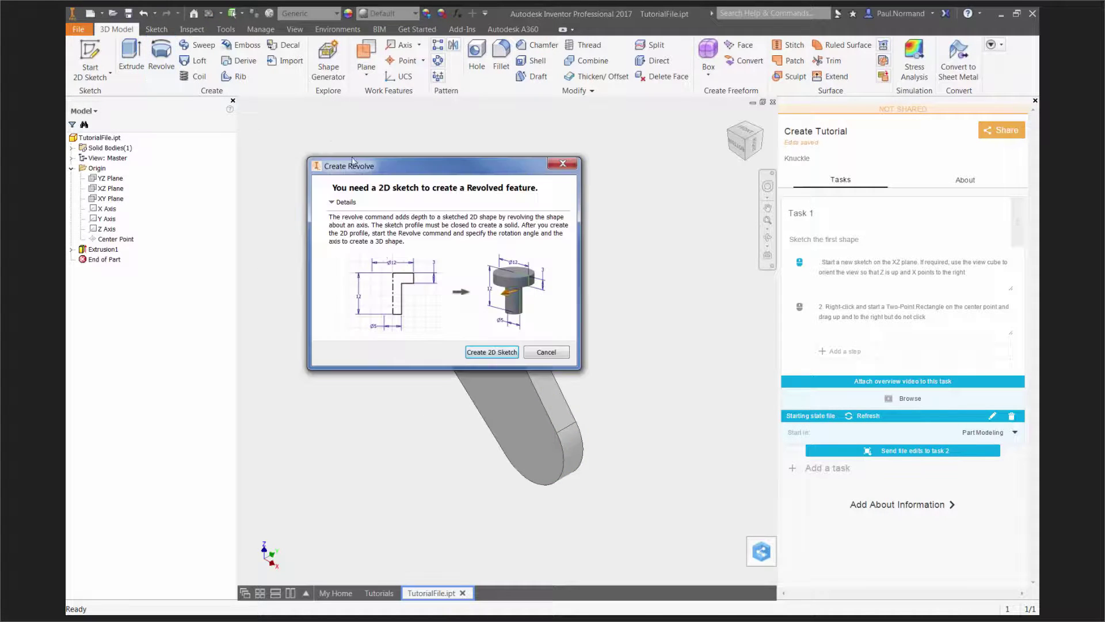
click(576, 160)
click(72, 250)
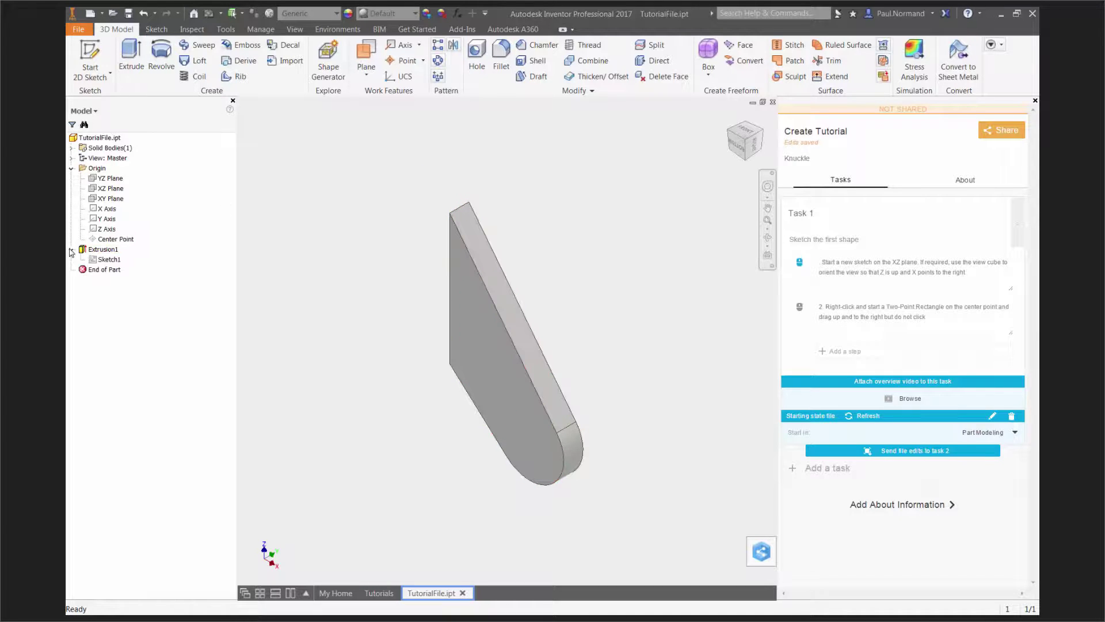
drag(105, 253, 106, 253)
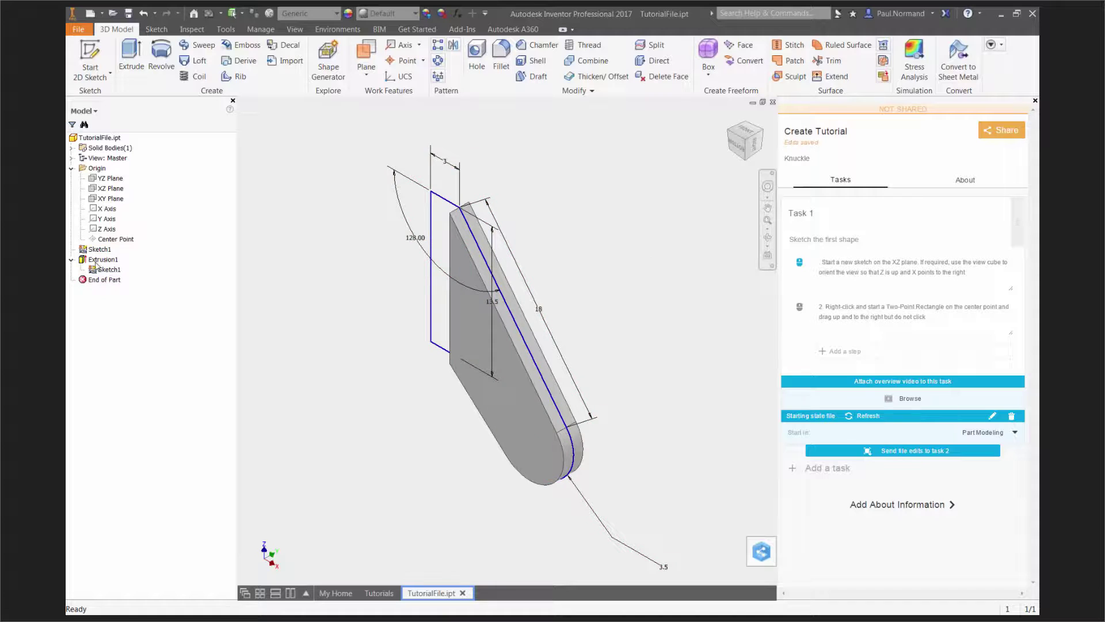
Revolve the rectangle profile a full turn about its edge shared with the arm, joining the solid, and hide the shared sketch
click(161, 55)
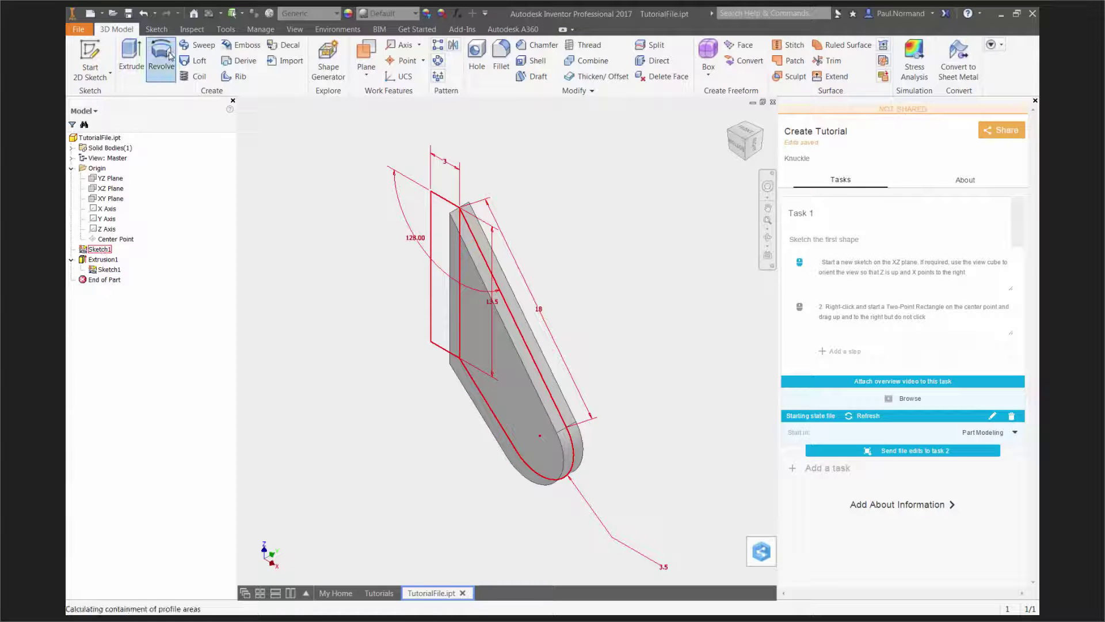
click(452, 236)
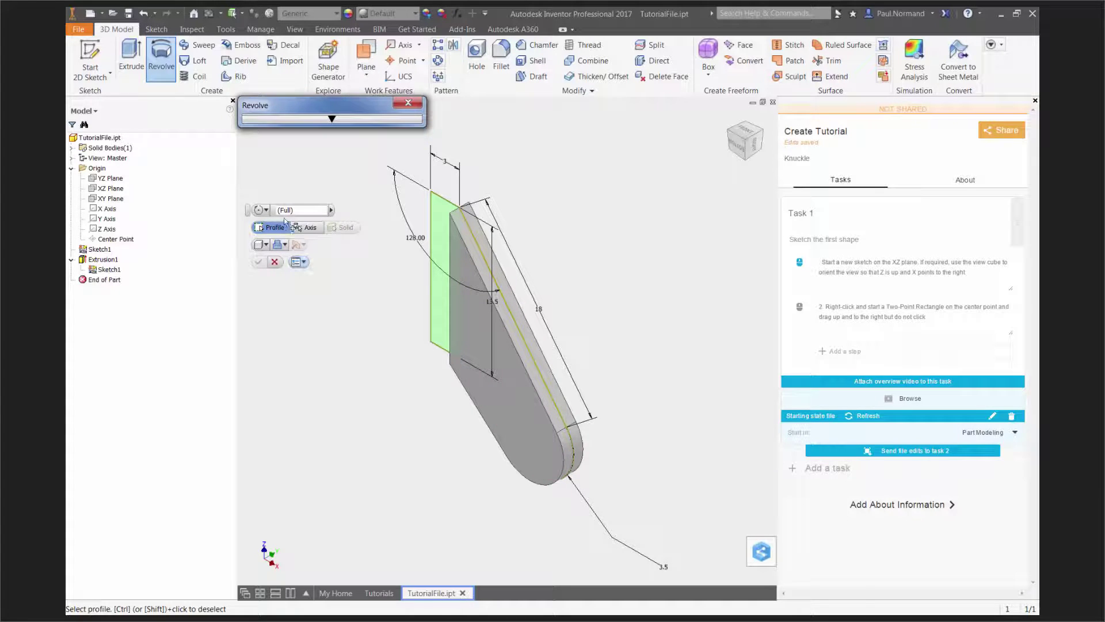
click(312, 231)
click(459, 265)
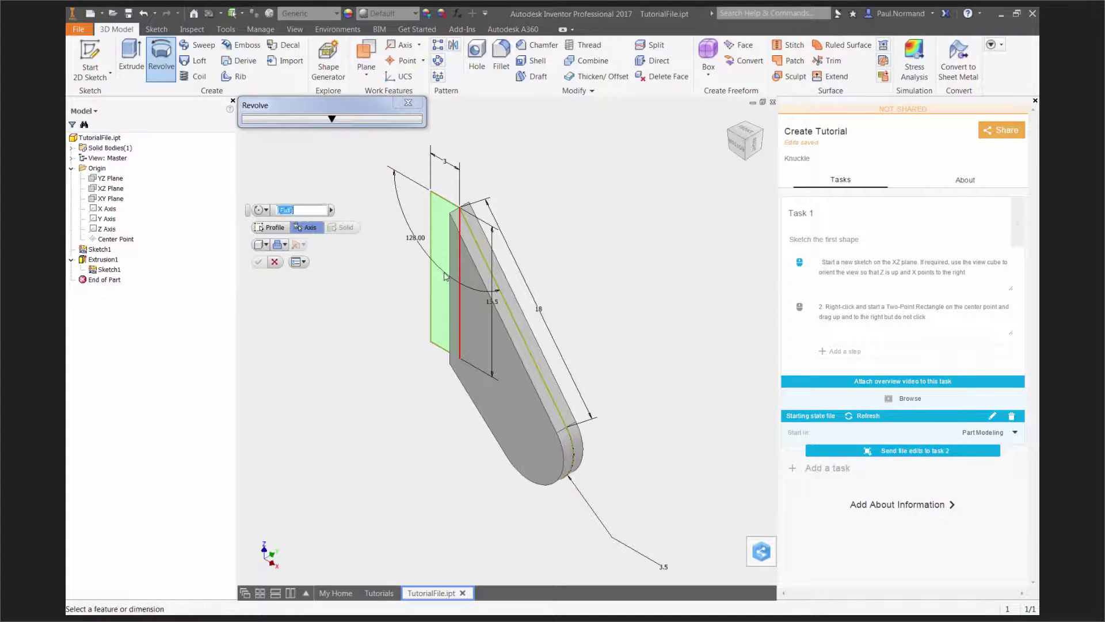
click(257, 262)
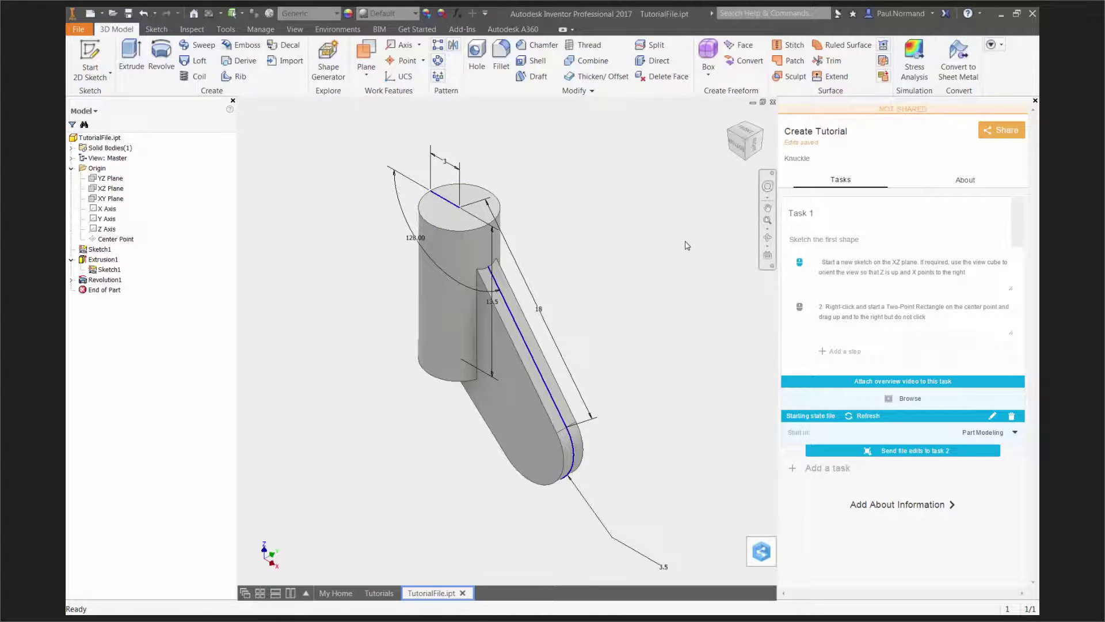
right_click(106, 273)
click(134, 406)
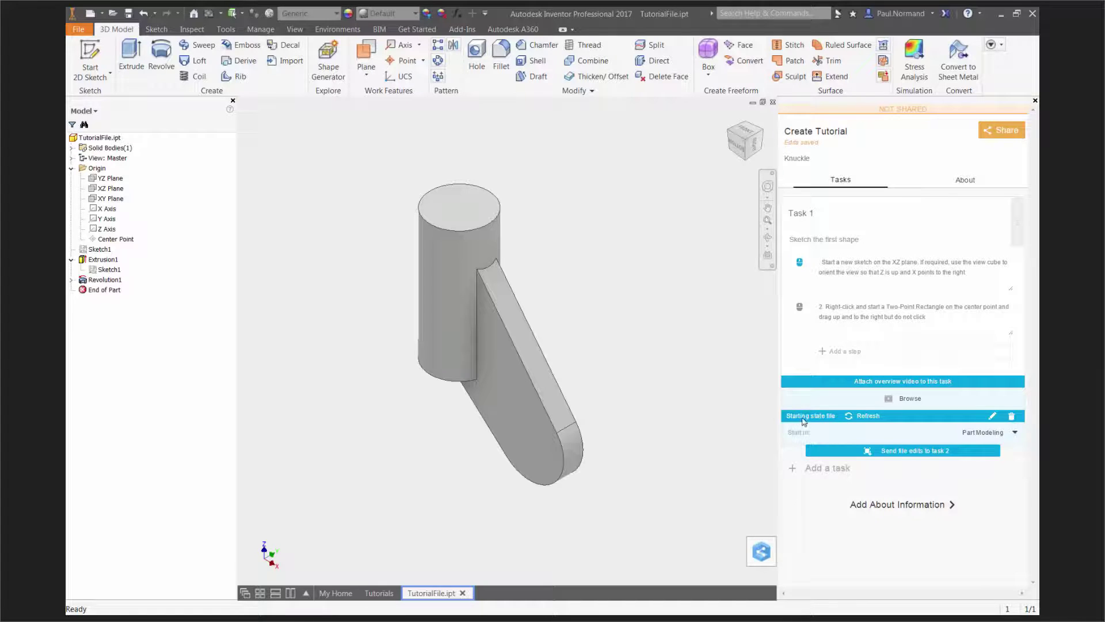
Send the edited part file to a new Task 2 and reopen Task 1
click(902, 451)
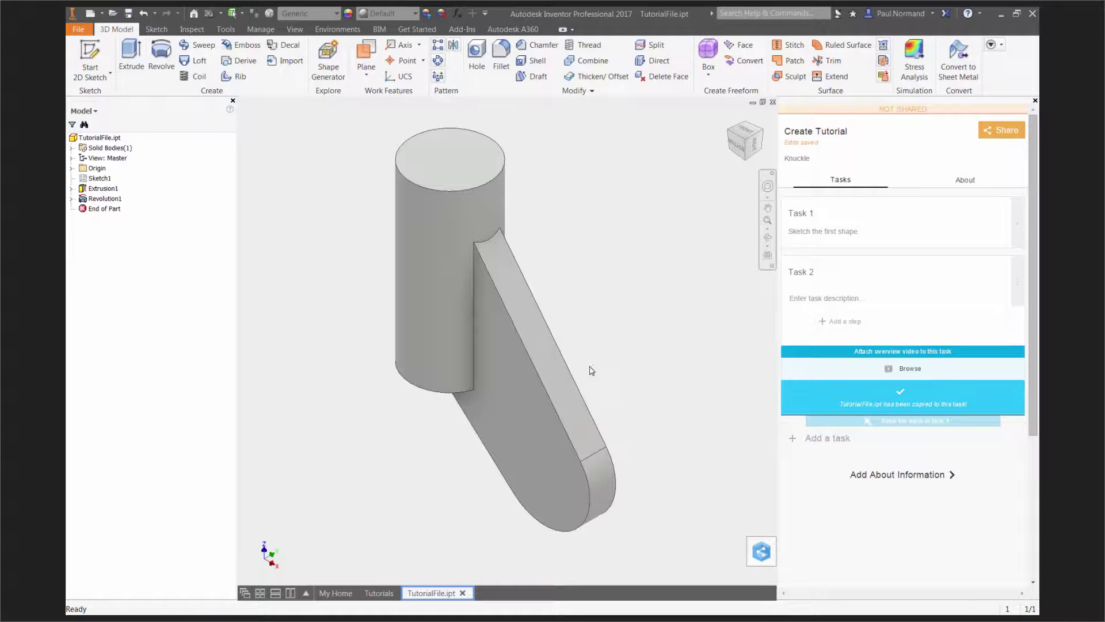
click(800, 216)
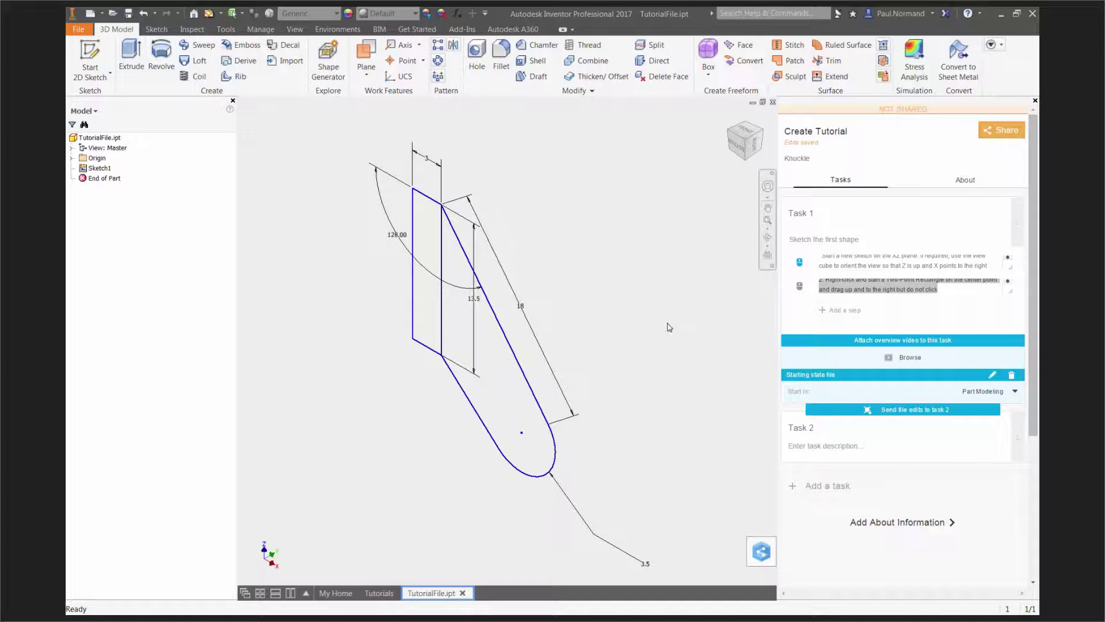
Describe Task 2 of the Knuckle tutorial as "Extrude the shape and project edges"
click(806, 428)
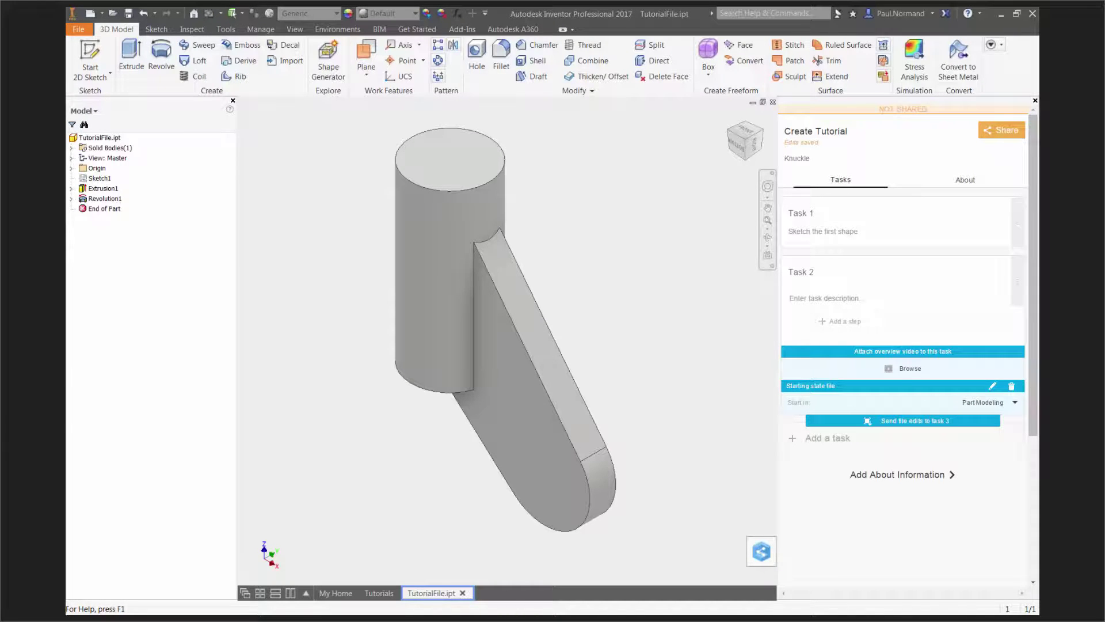
click(824, 299)
text(Extrude the shape and project edges)
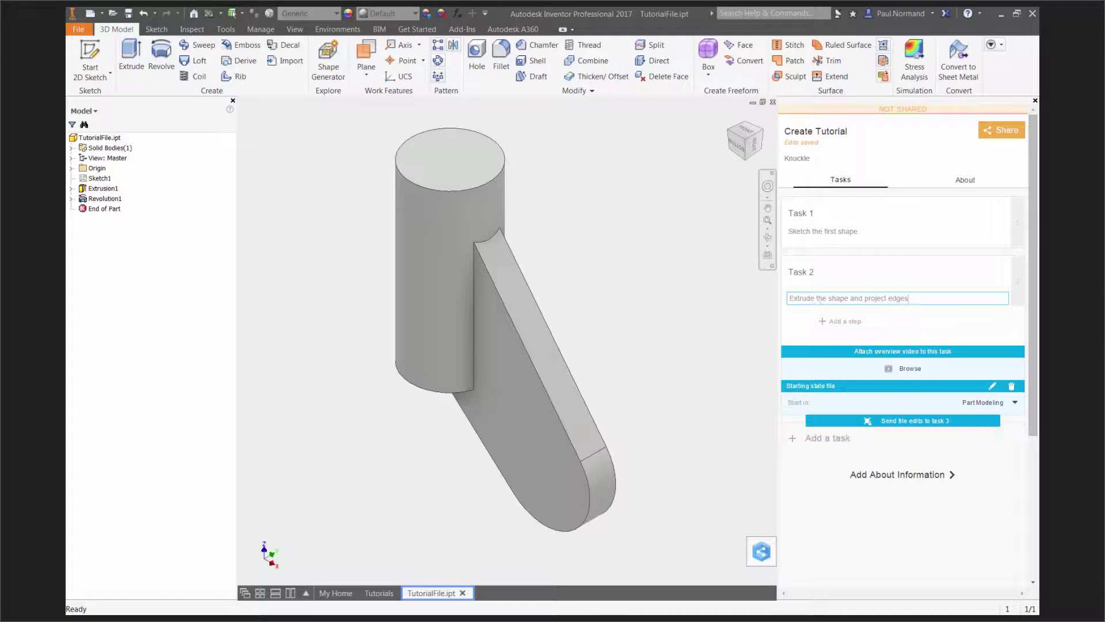
key(Return)
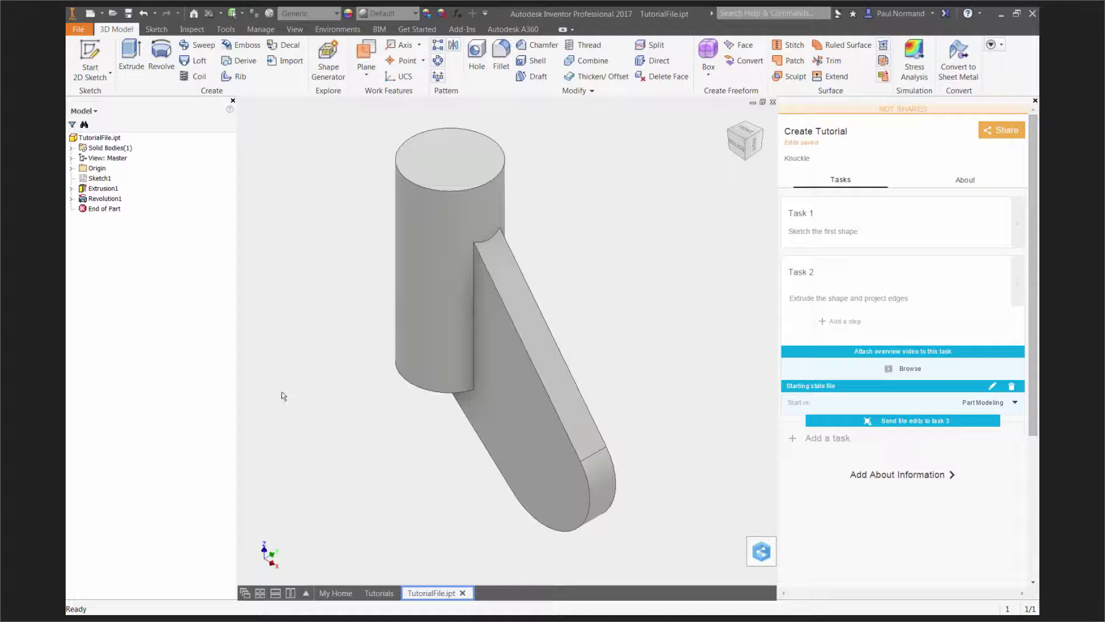
Add the Task 2 step "1. Start the Extrude command and select both shapes." with an interface highlight on the Extrude command
click(840, 321)
key(ctrl+v)
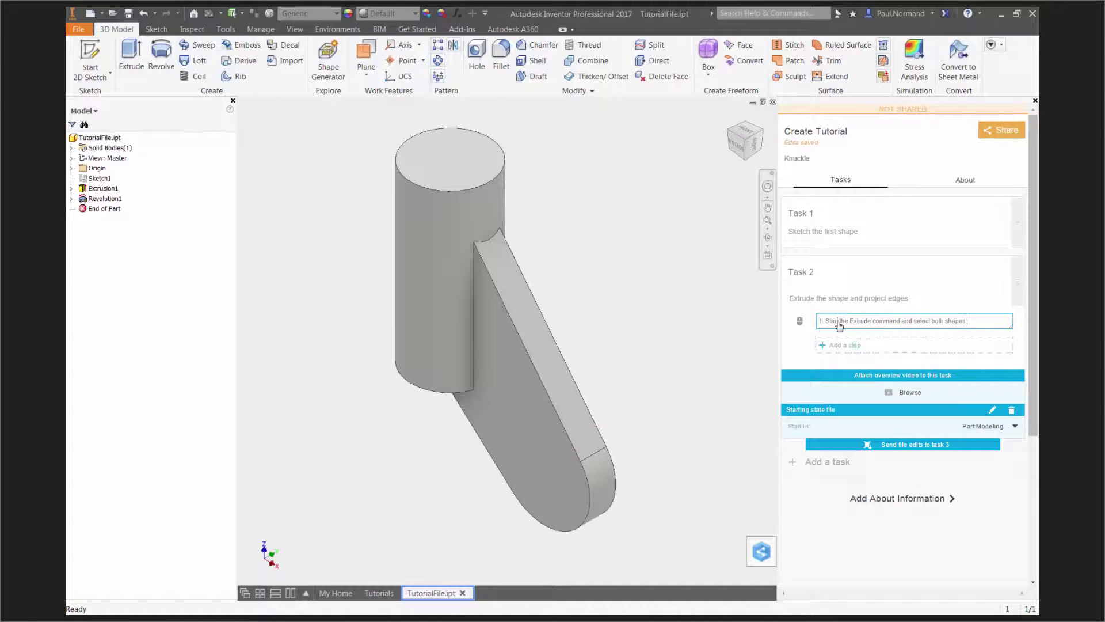
click(800, 321)
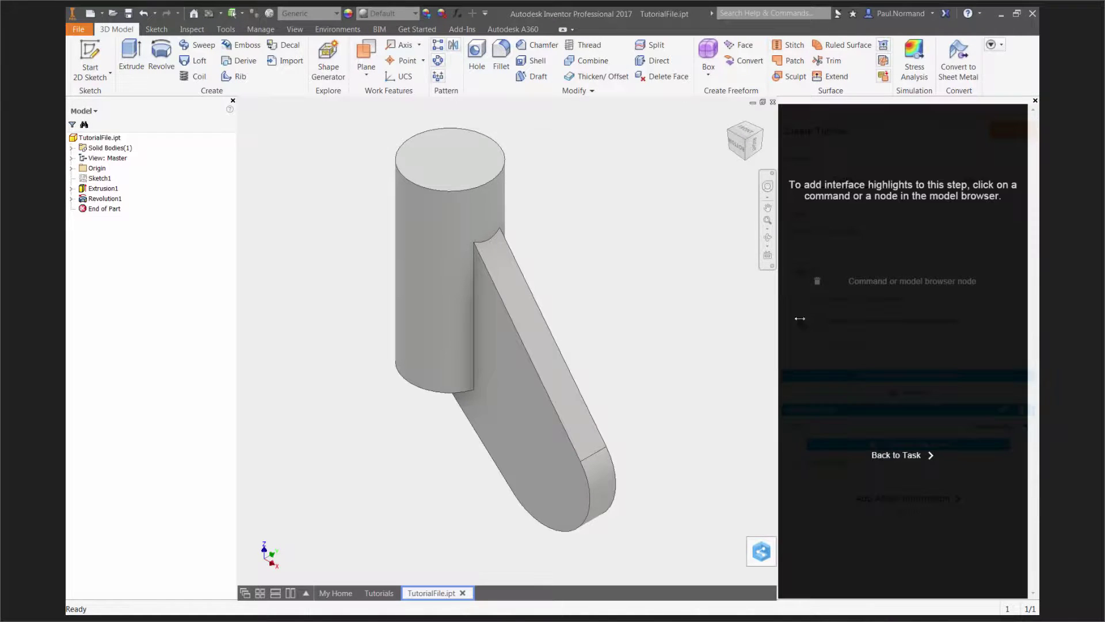
click(129, 62)
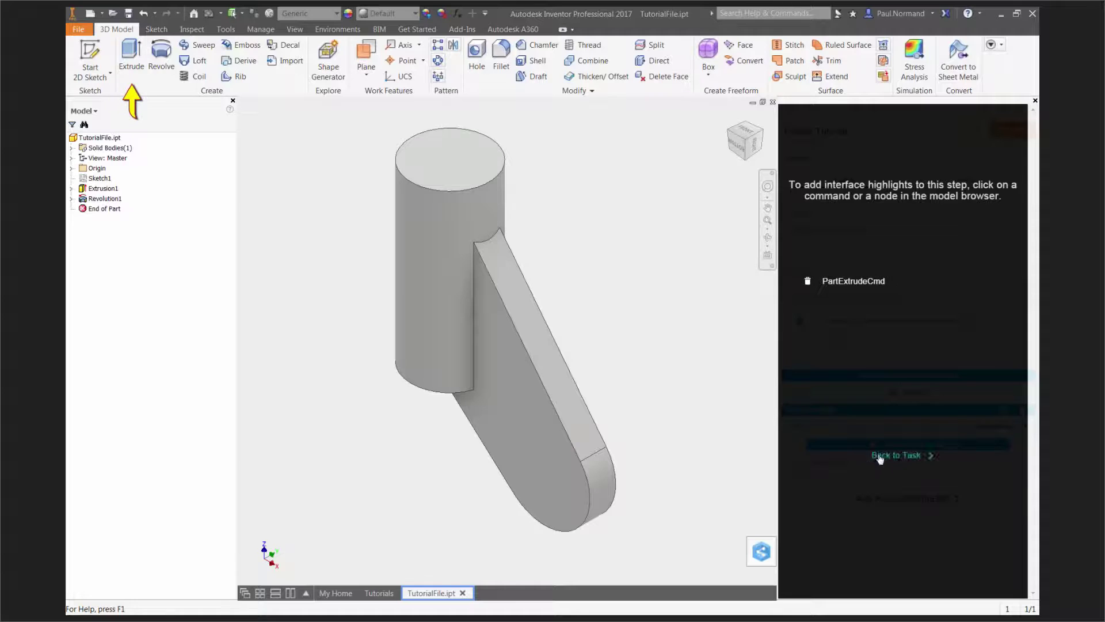
click(898, 455)
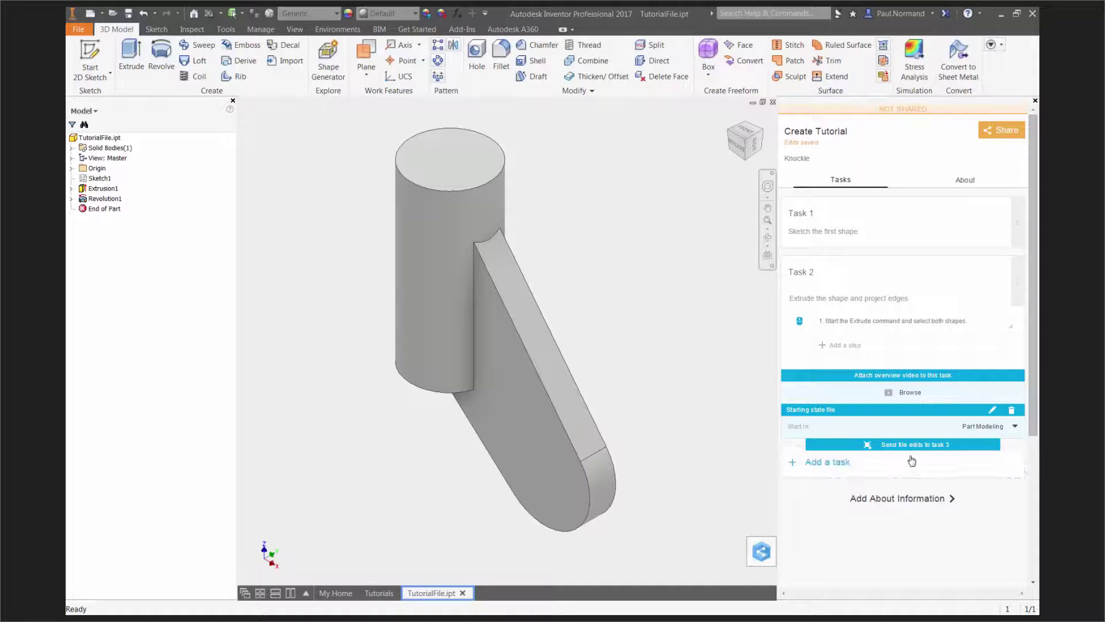
Set the length unit of the Task 1 part to inch and refresh that task's starting state file
click(817, 217)
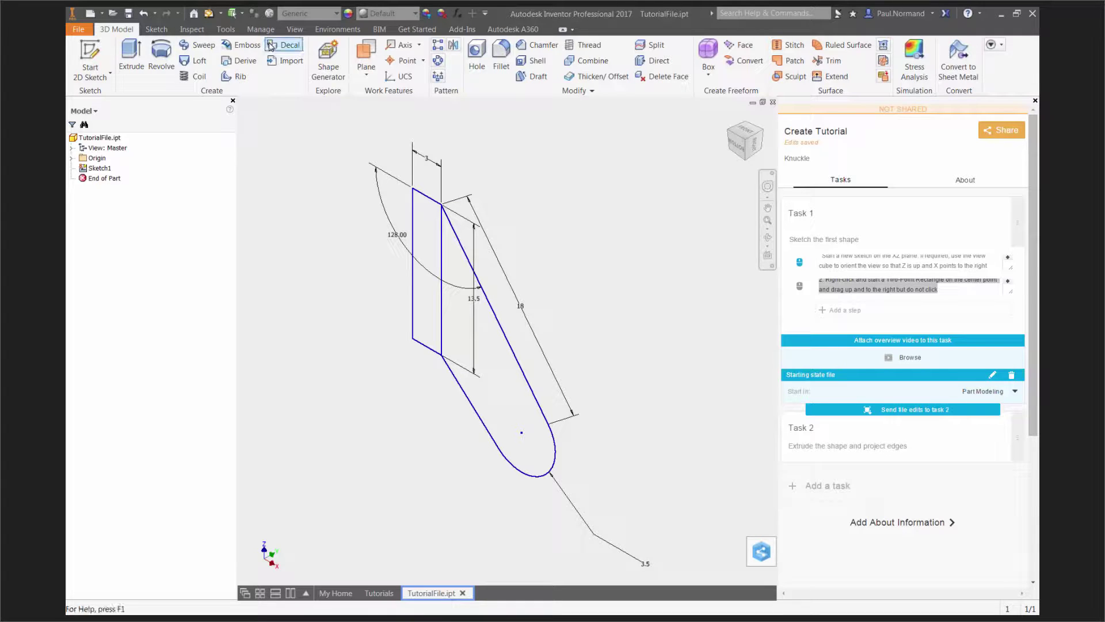
click(226, 30)
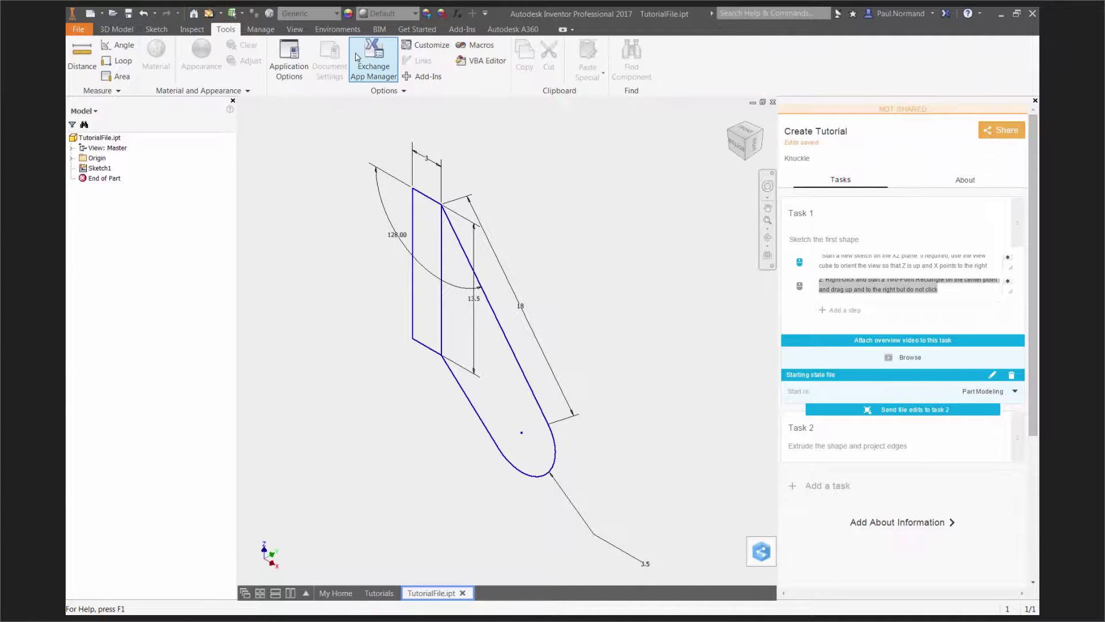
click(334, 57)
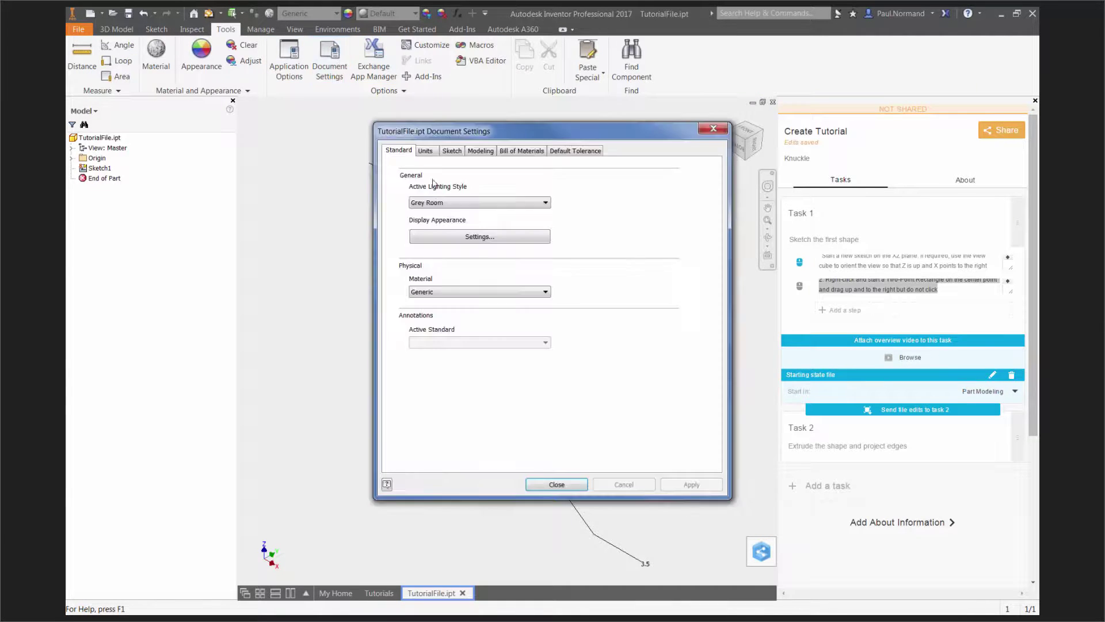
click(424, 152)
click(437, 195)
click(423, 206)
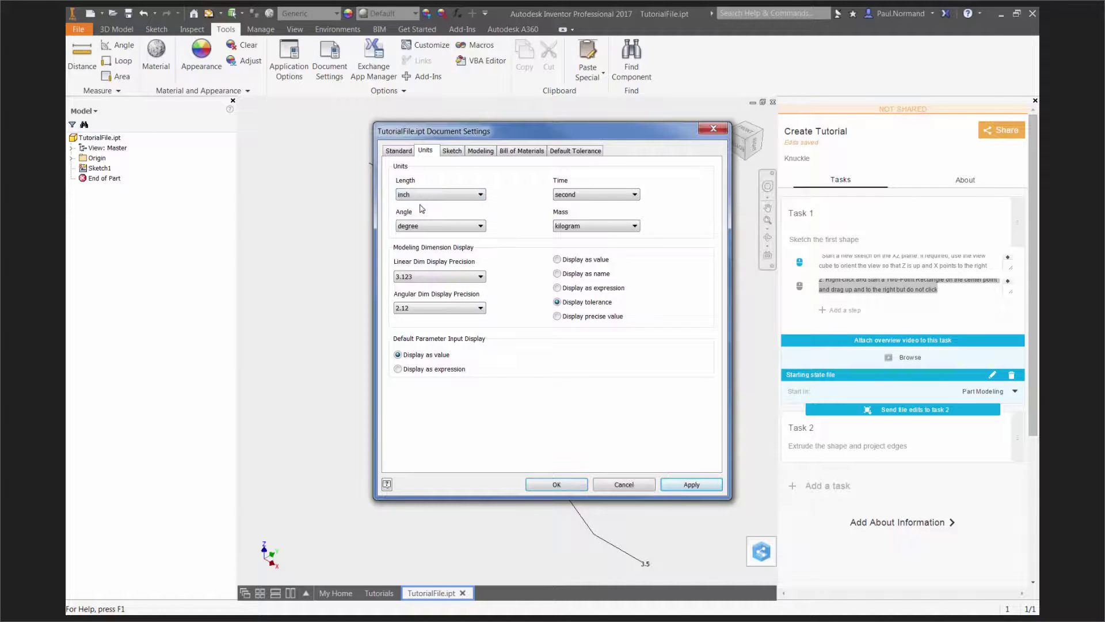
click(573, 485)
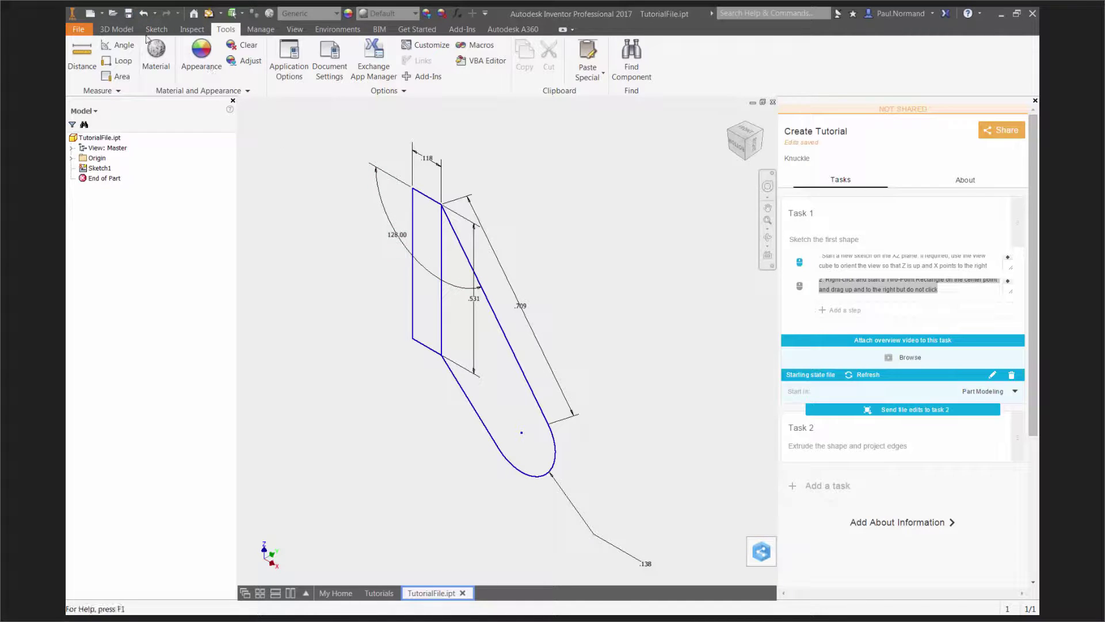
click(872, 378)
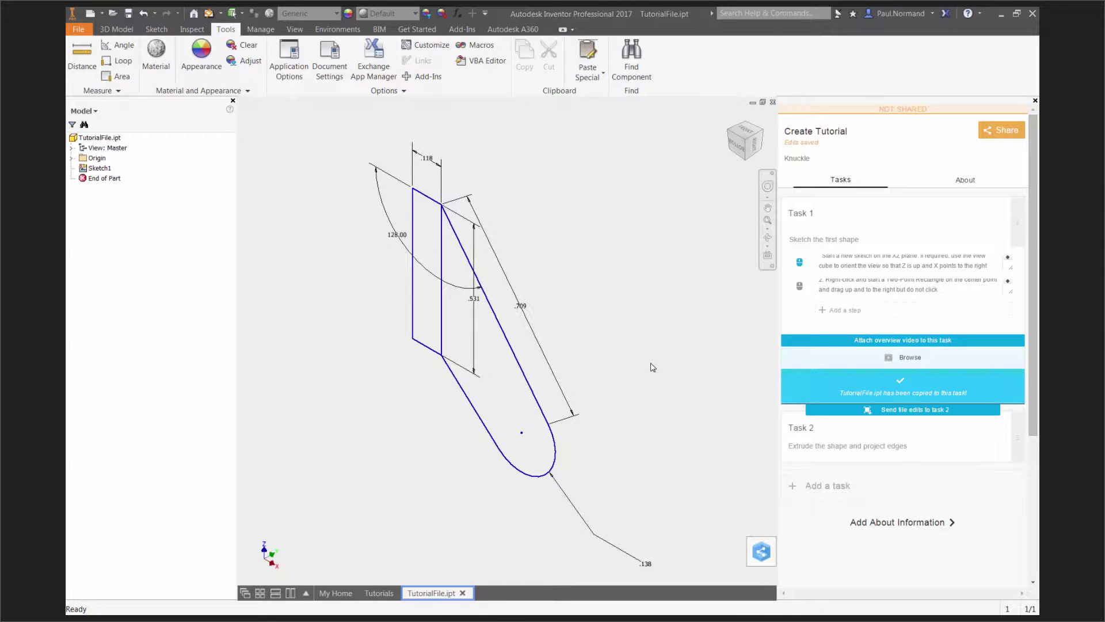
Set the length unit of the Task 2 part to inch in its document settings
click(805, 430)
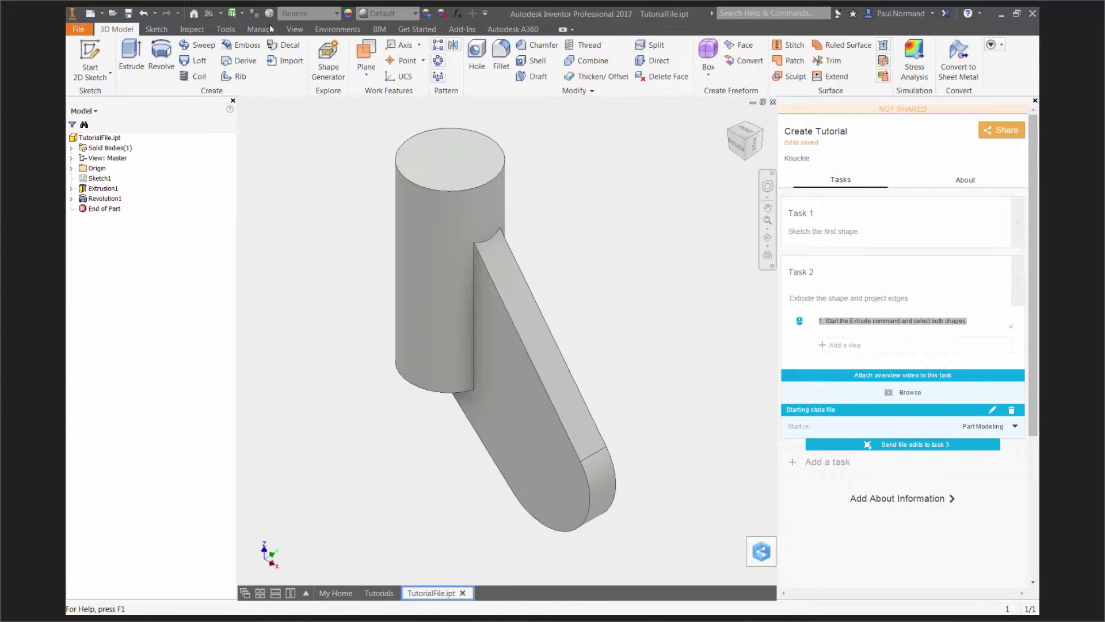
click(226, 29)
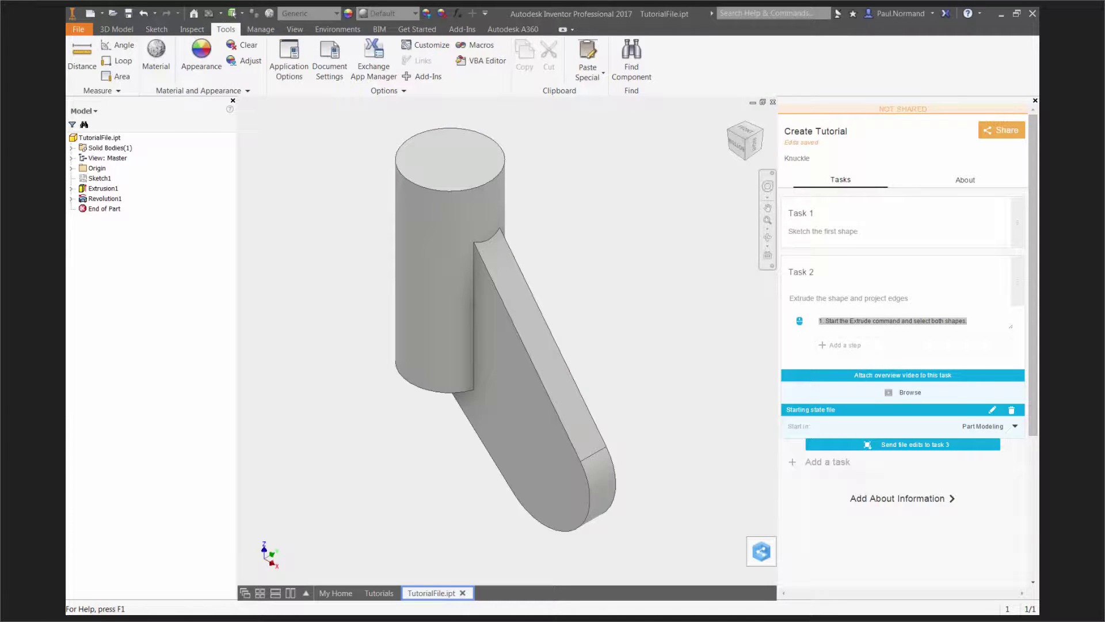
click(330, 61)
click(425, 151)
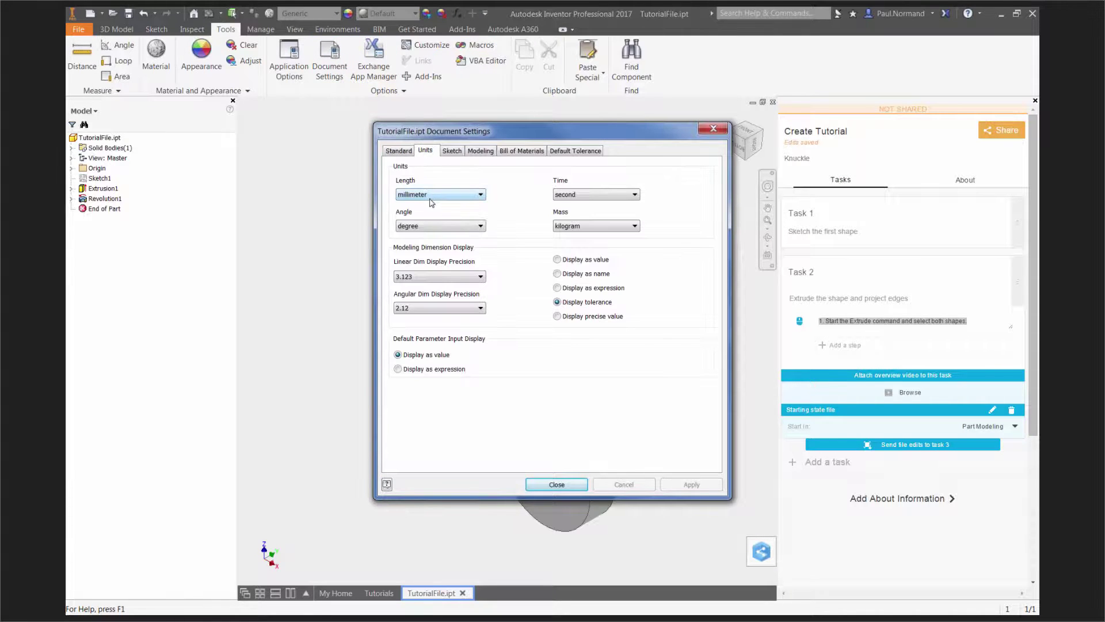
click(433, 194)
click(405, 205)
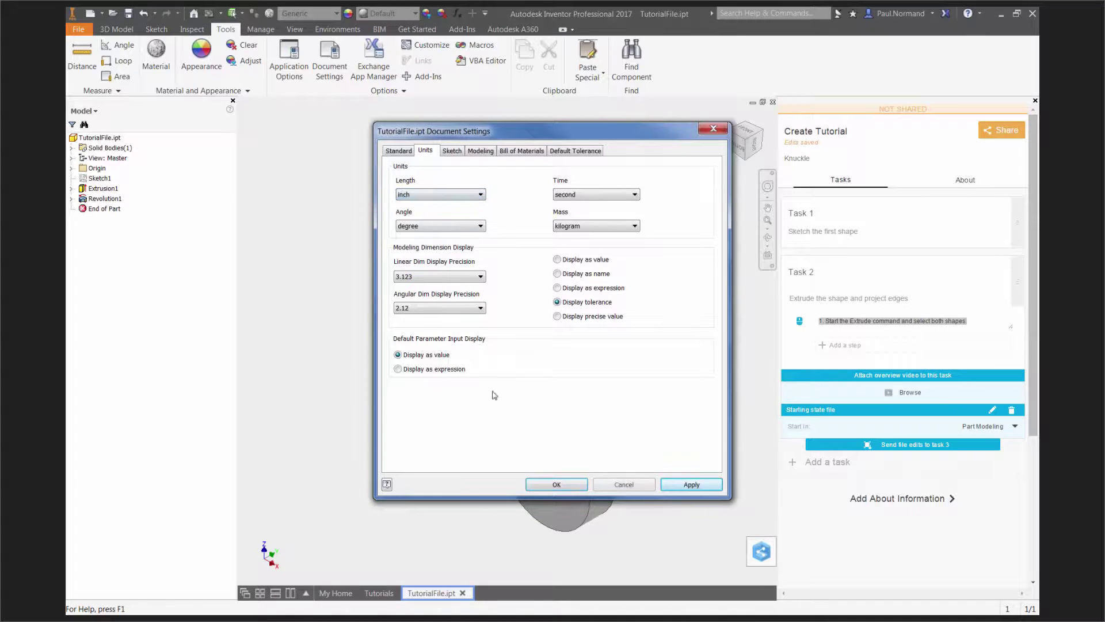
click(556, 485)
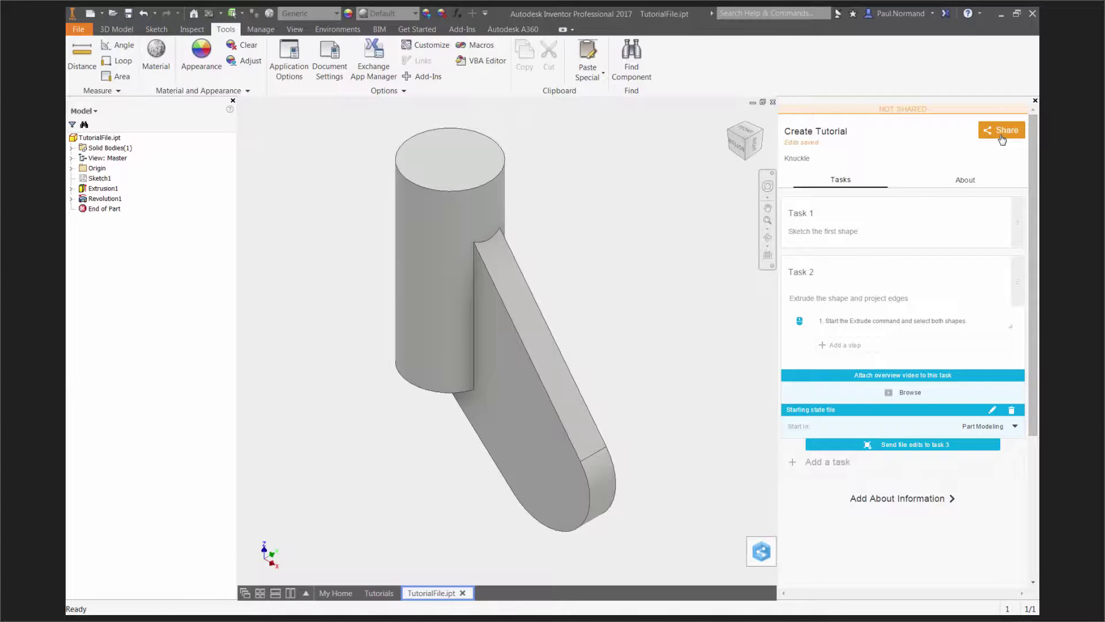
Close the tutorial editor and browse the gallery filtered to My Tutorials
click(1035, 103)
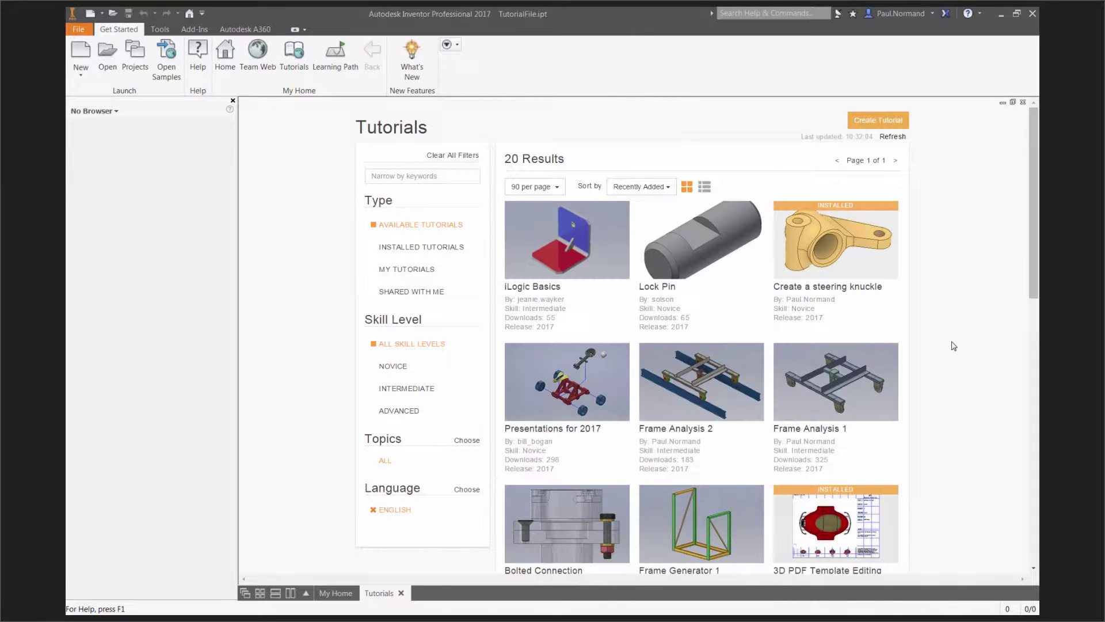
scroll(954, 346, down, 3)
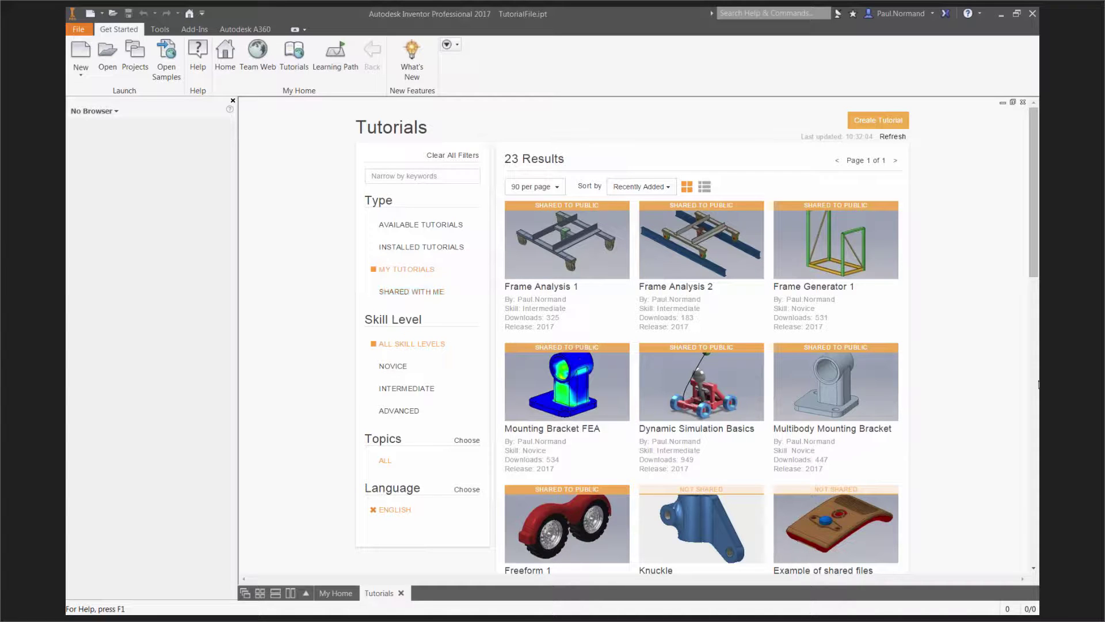
scroll(1005, 381, down, 2)
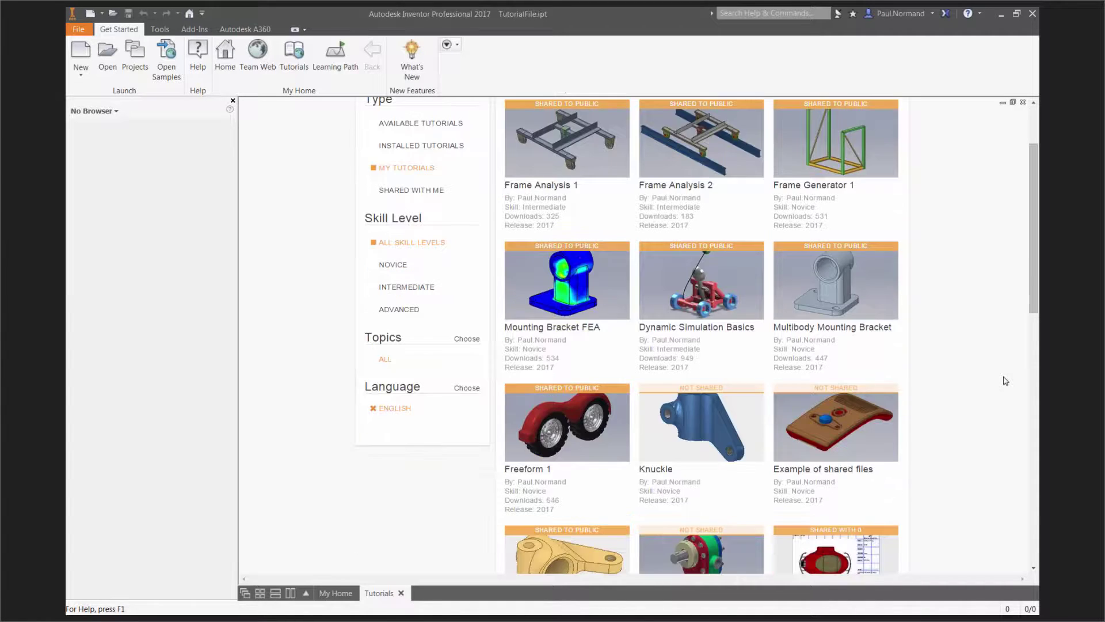
scroll(1006, 381, down, 2)
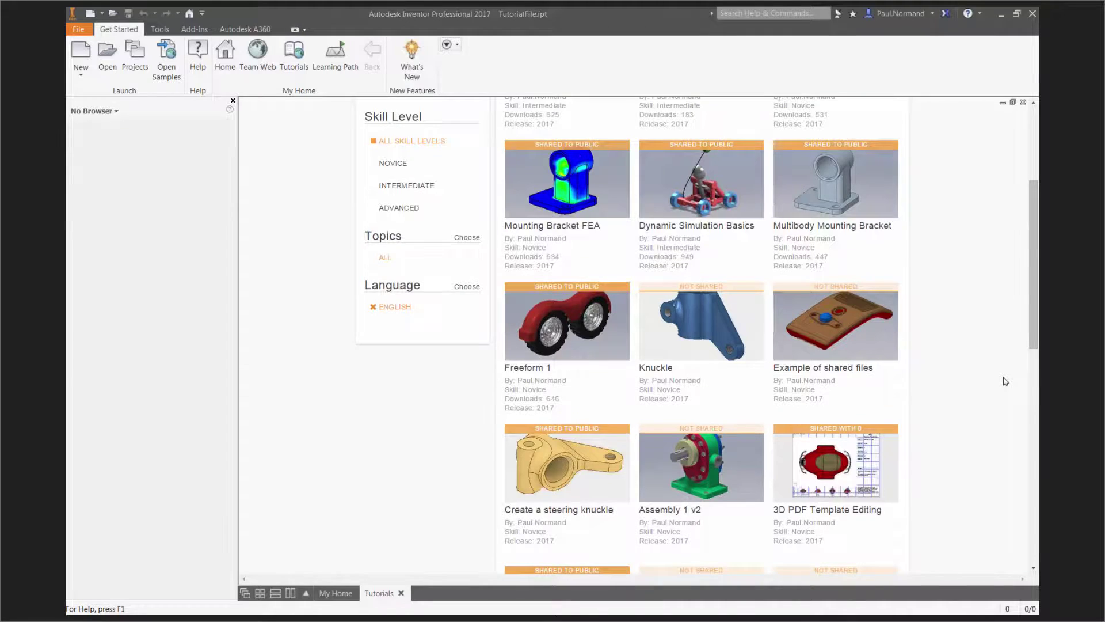
scroll(1006, 381, down, 4)
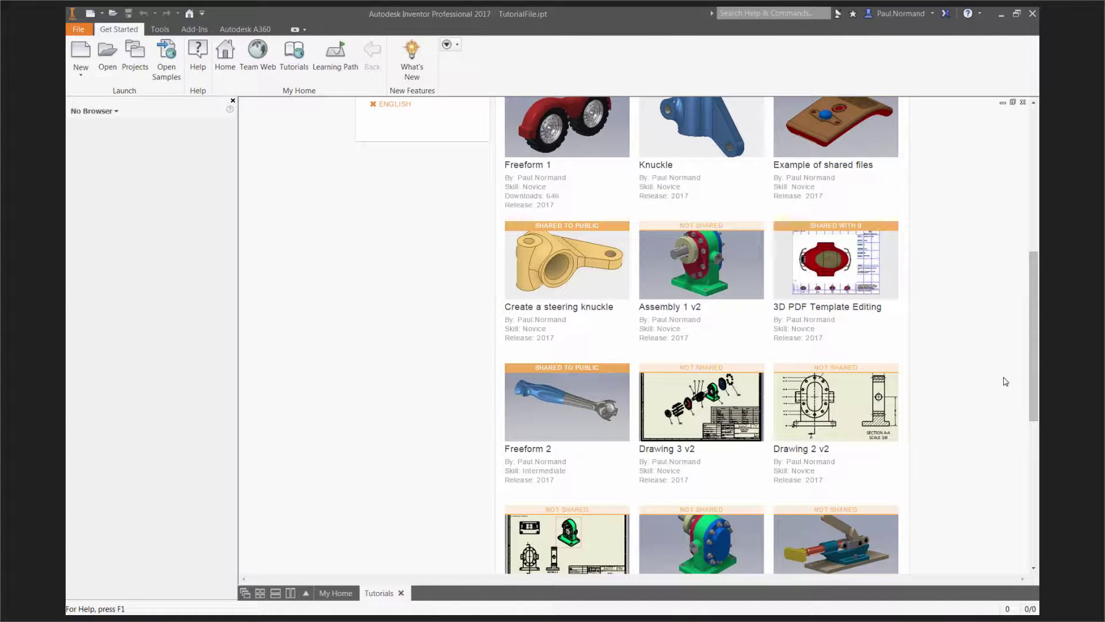
scroll(1005, 381, down, 3)
scroll(1007, 383, up, 9)
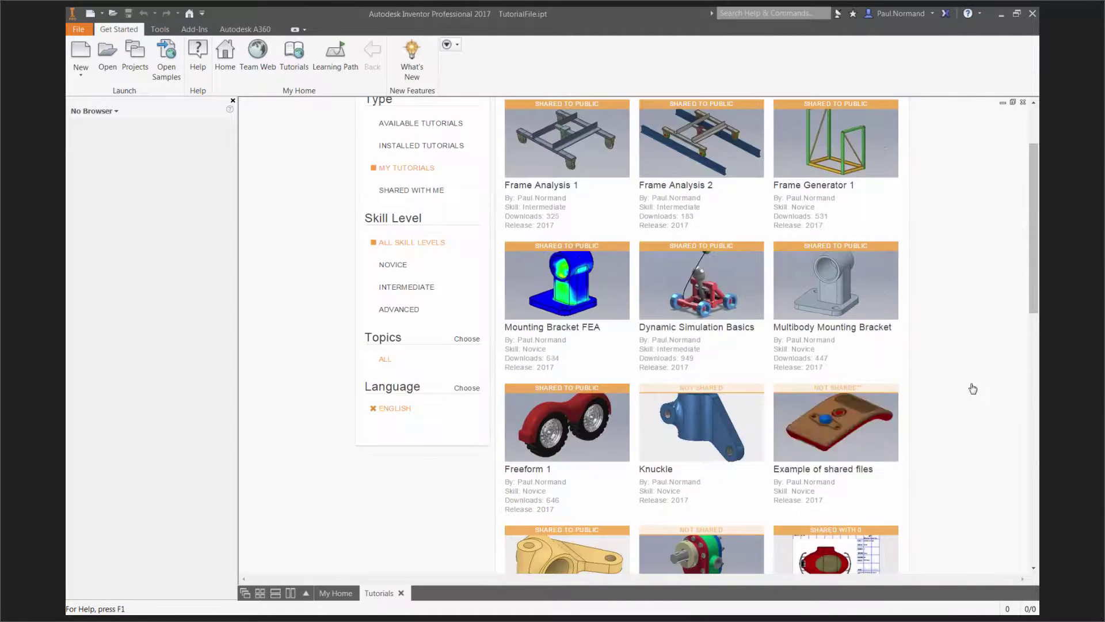
Review the Knuckle tutorial's sharing options for the public gallery and specific individuals, and close them without sharing
click(676, 433)
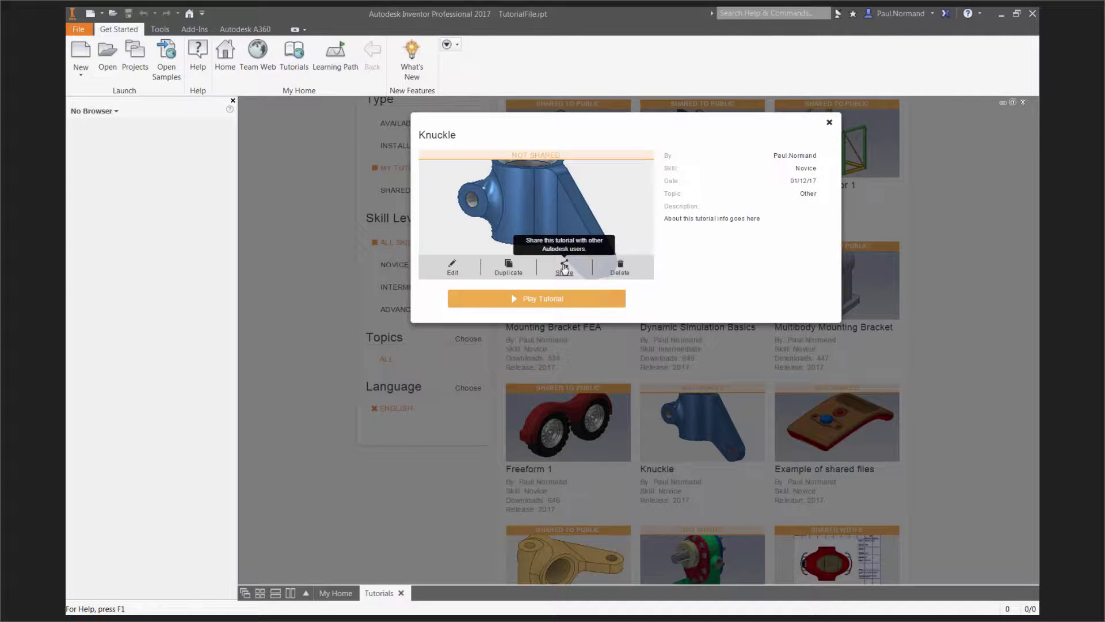
click(564, 267)
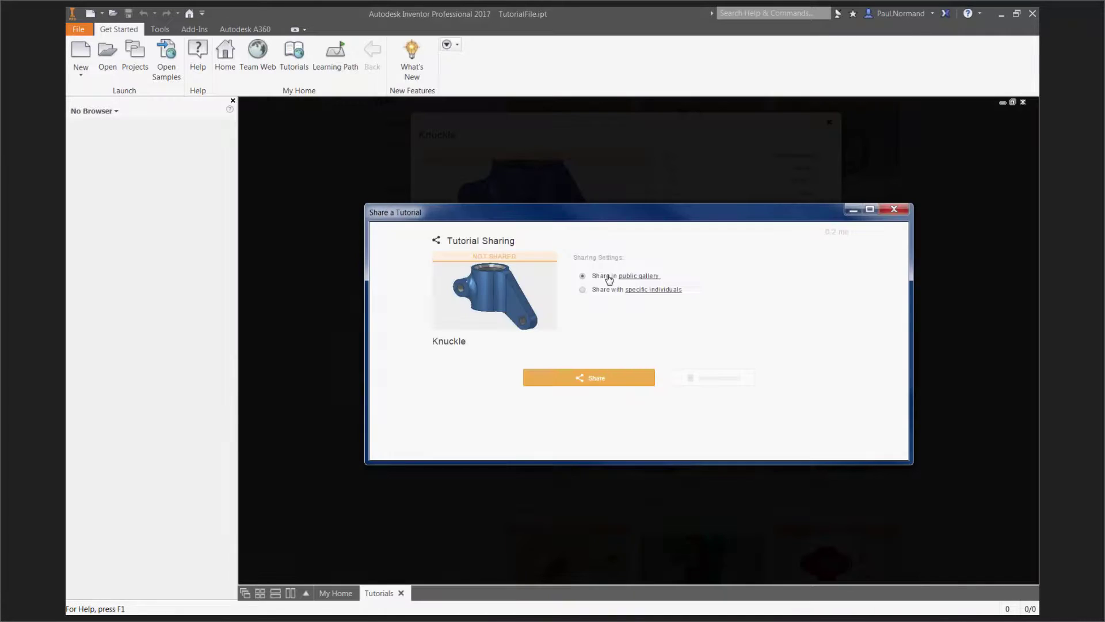
mouse_move(641, 282)
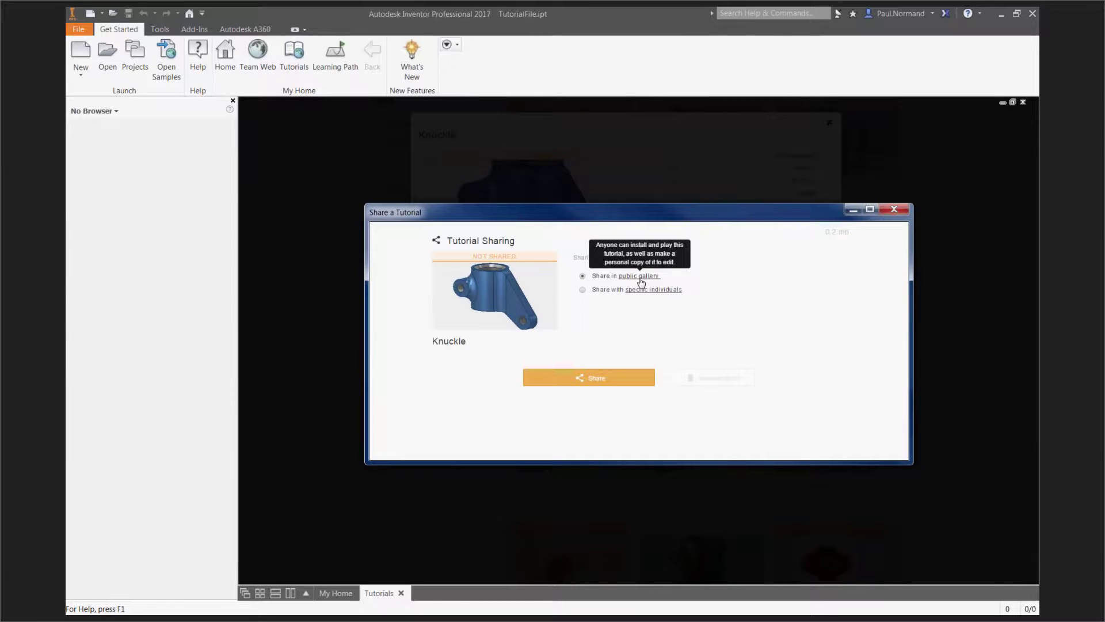
click(583, 291)
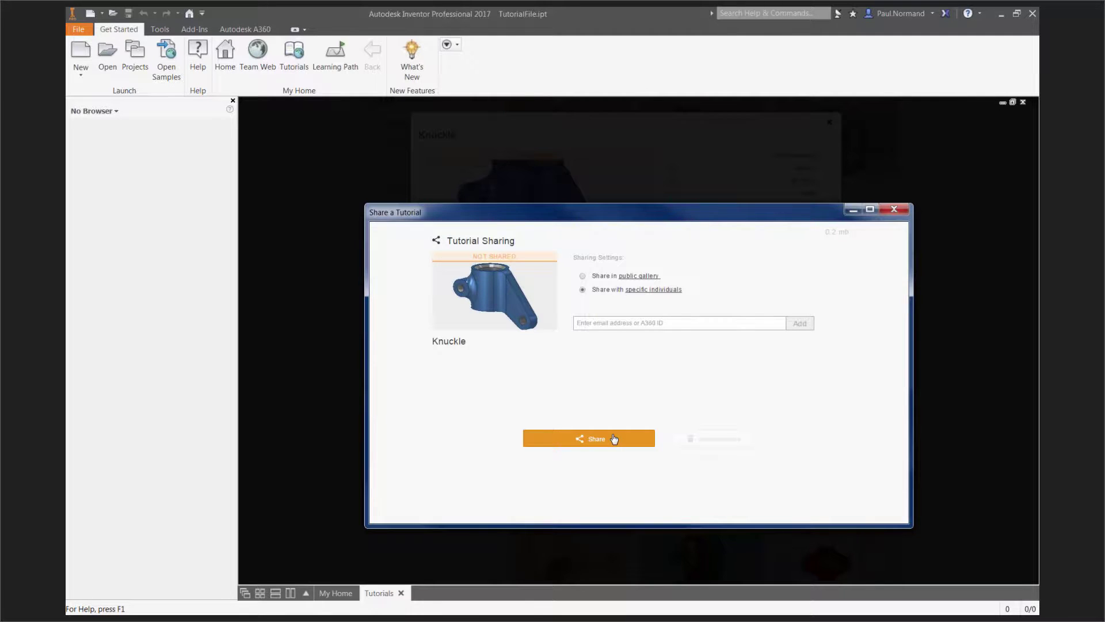
click(895, 210)
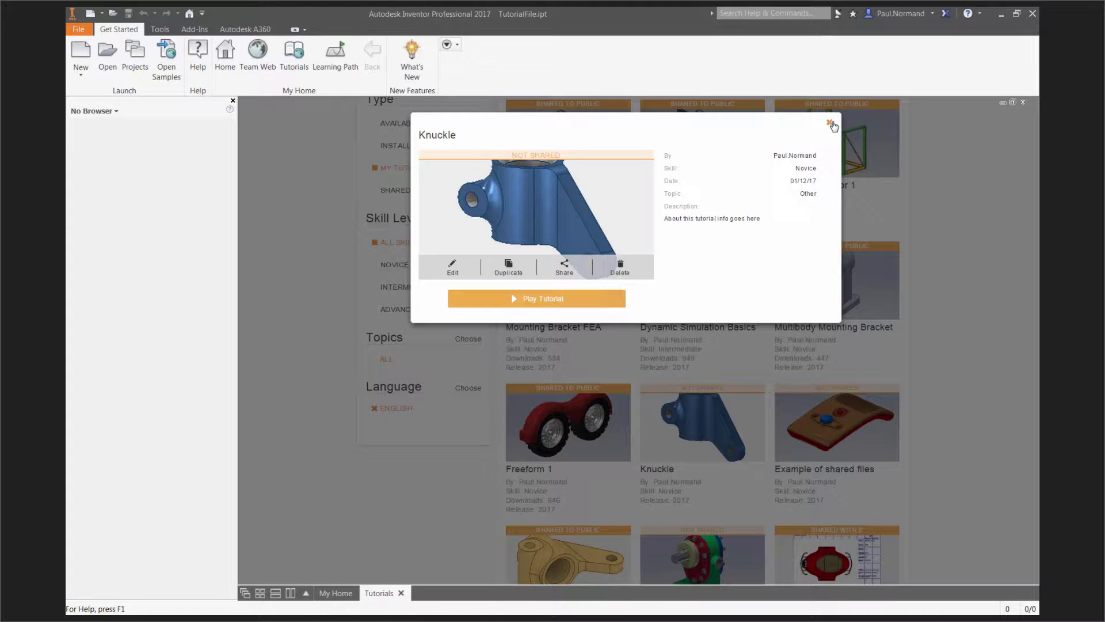
click(830, 123)
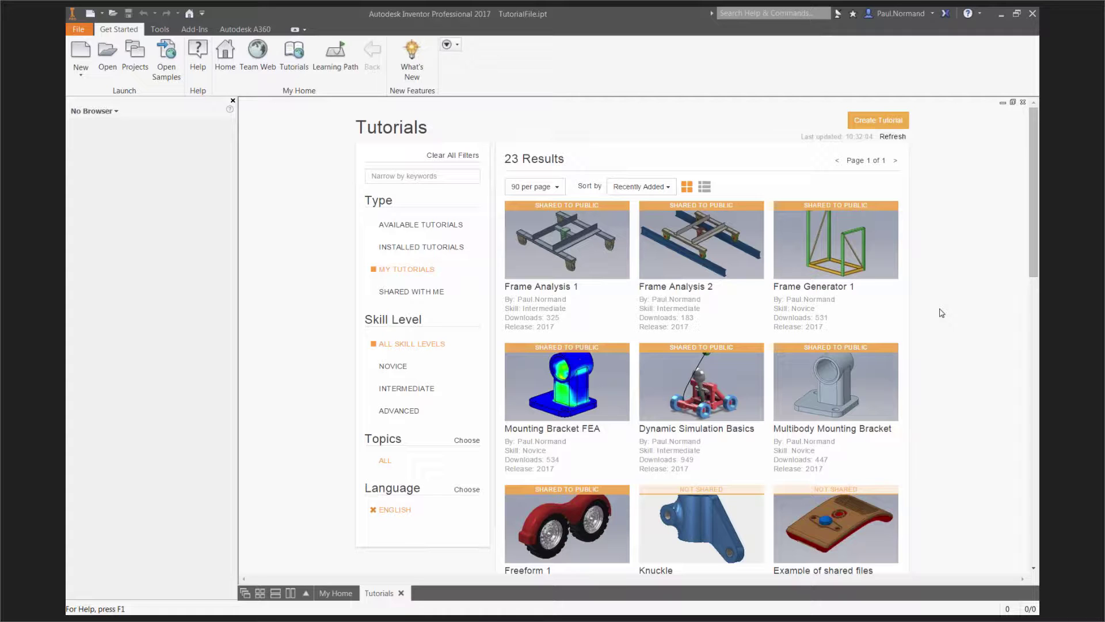
Reopen the Knuckle tutorial for editing from its details card
click(694, 534)
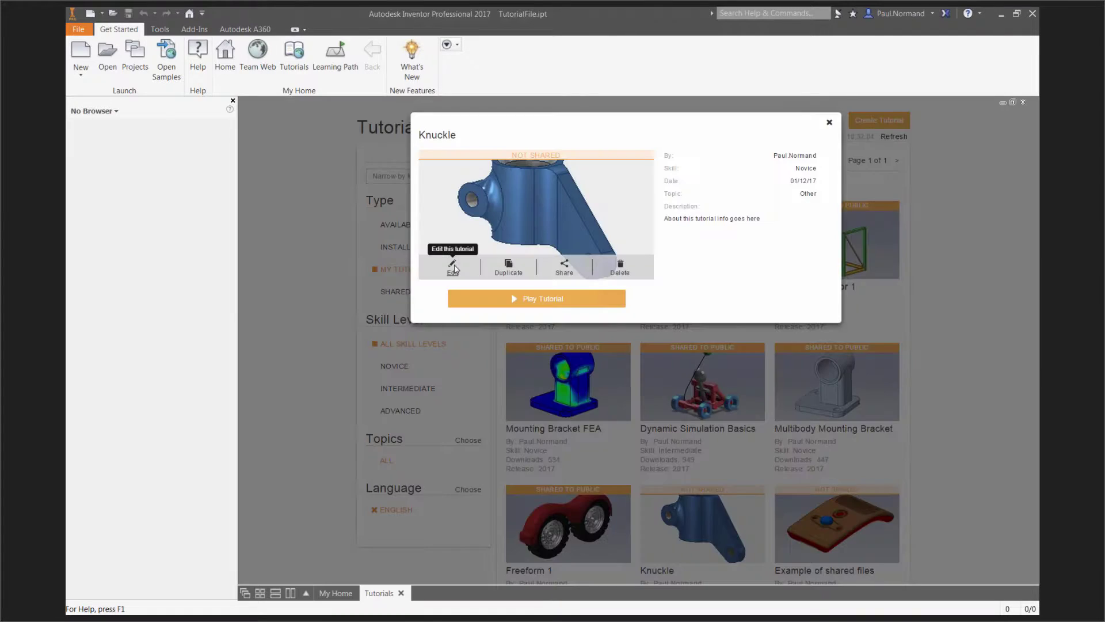
click(453, 267)
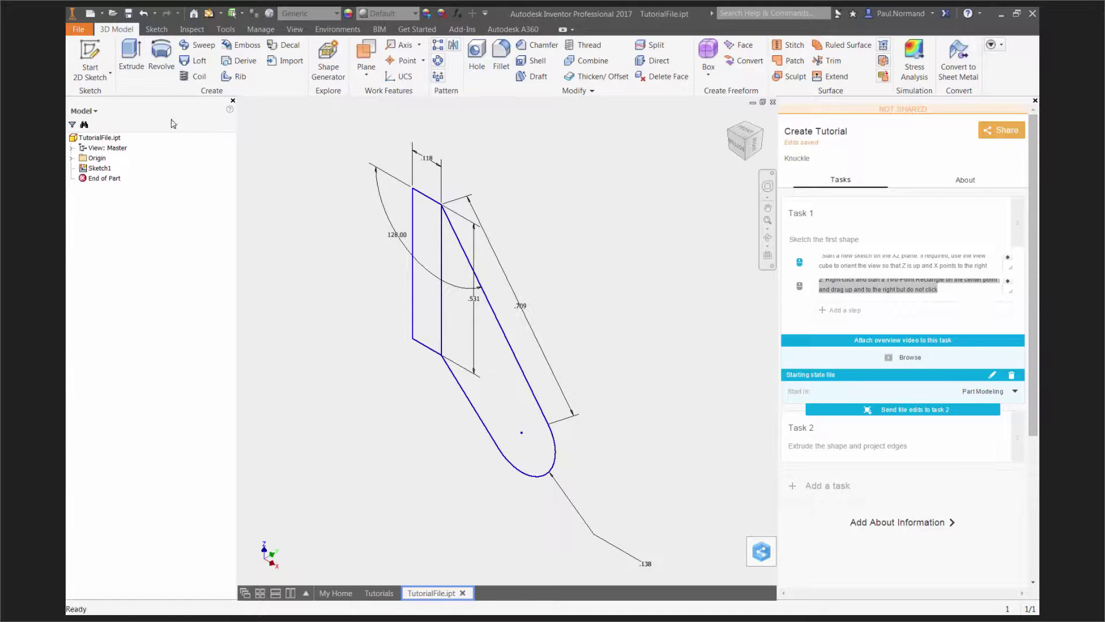
Float the model browser, preview the highlights of the first Task 1 step, and dock the browser to preview them again
drag(173, 102, 462, 136)
mouse_move(799, 264)
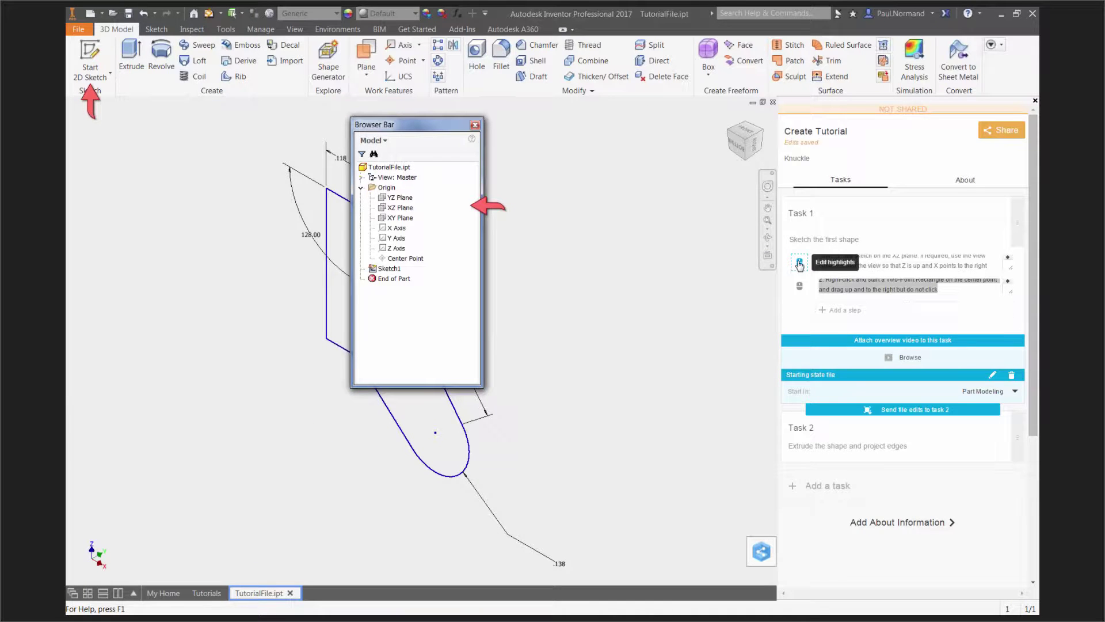
click(799, 263)
double_click(432, 124)
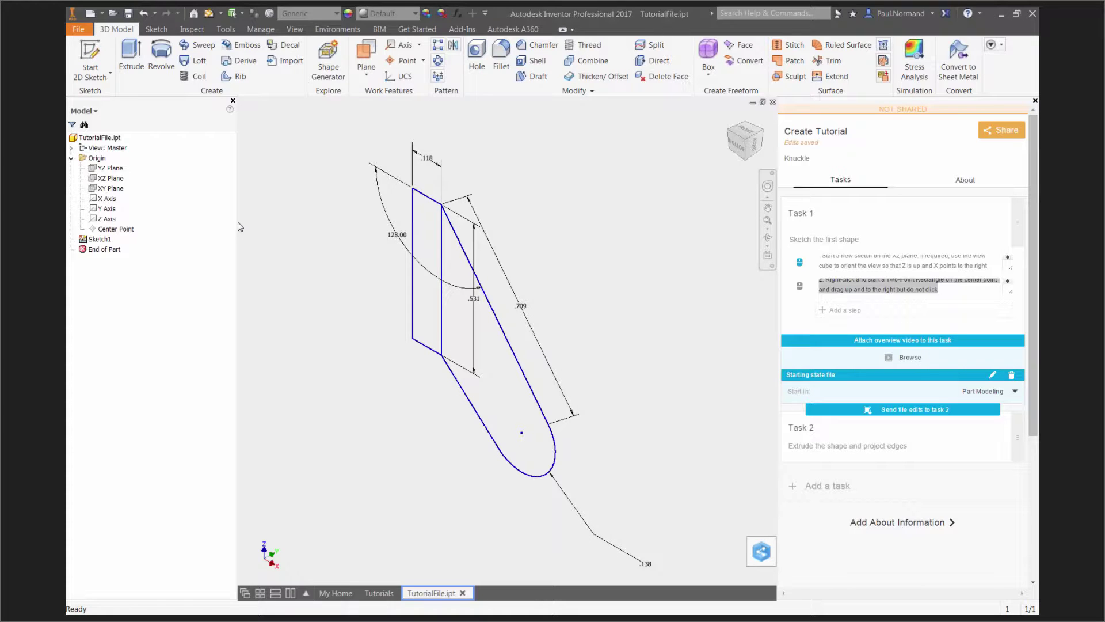
click(798, 264)
Switch the Knuckle part to the Stress Analysis environment, and close the tutorial editor to return to the gallery
click(343, 33)
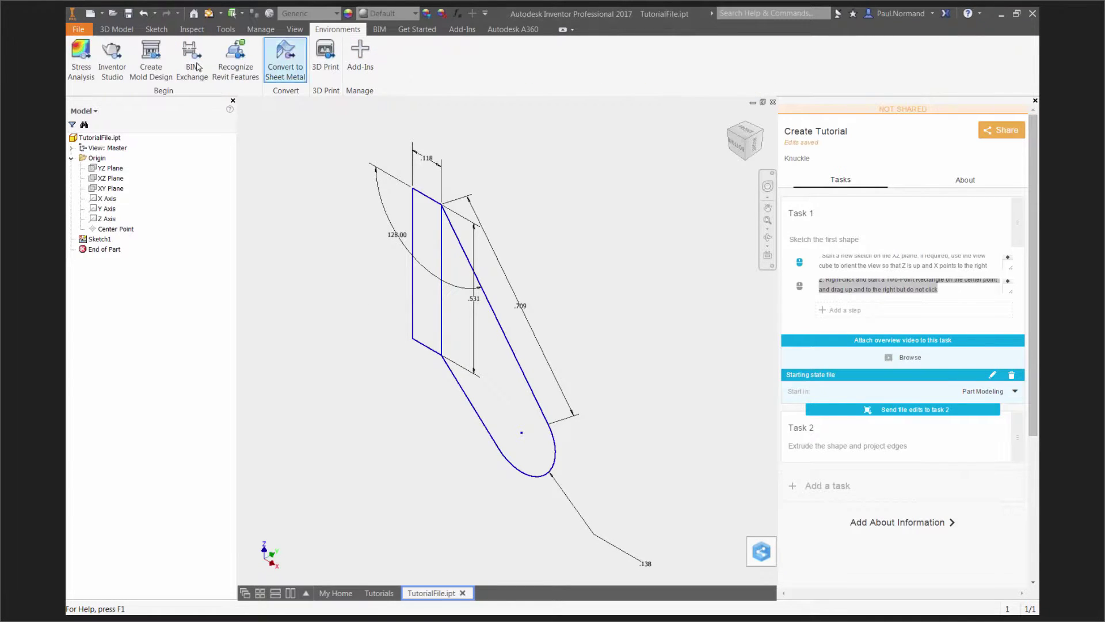
click(80, 57)
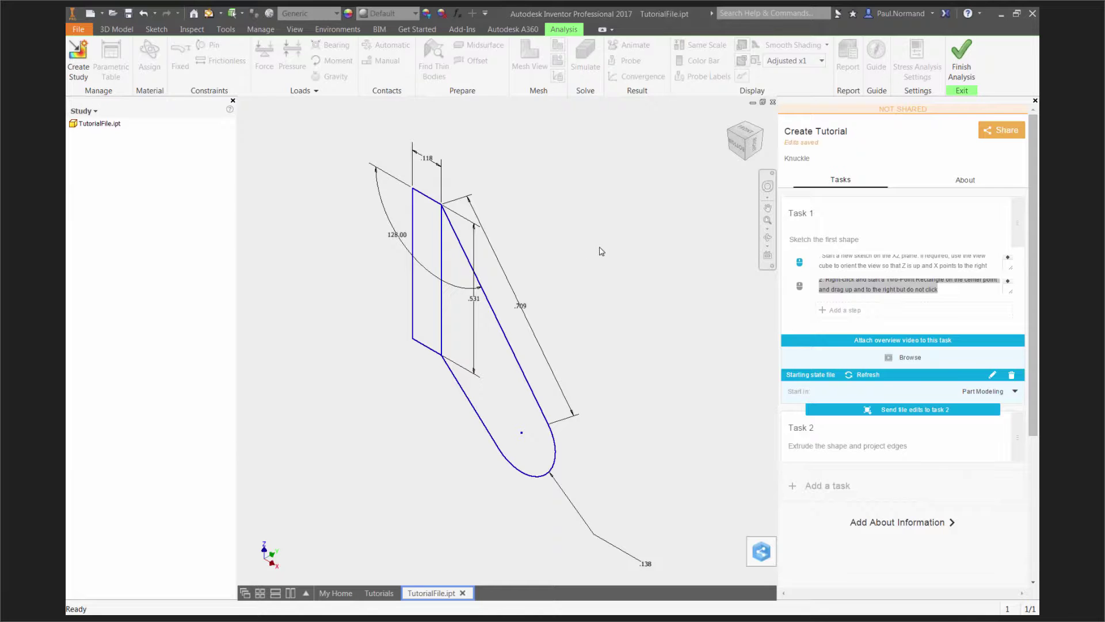
click(1035, 101)
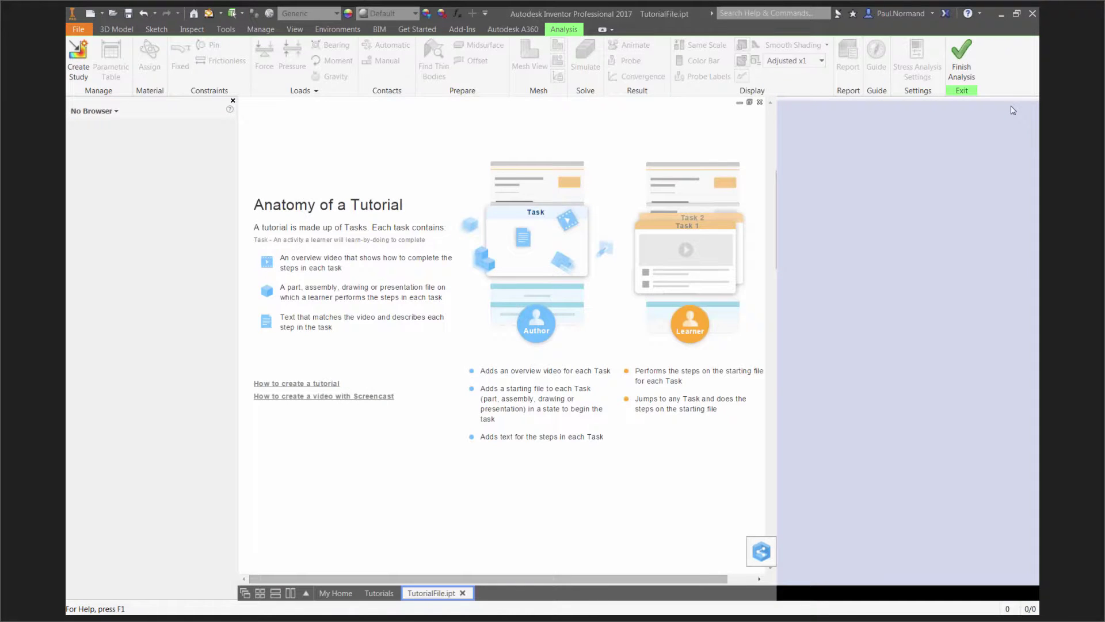
click(1022, 102)
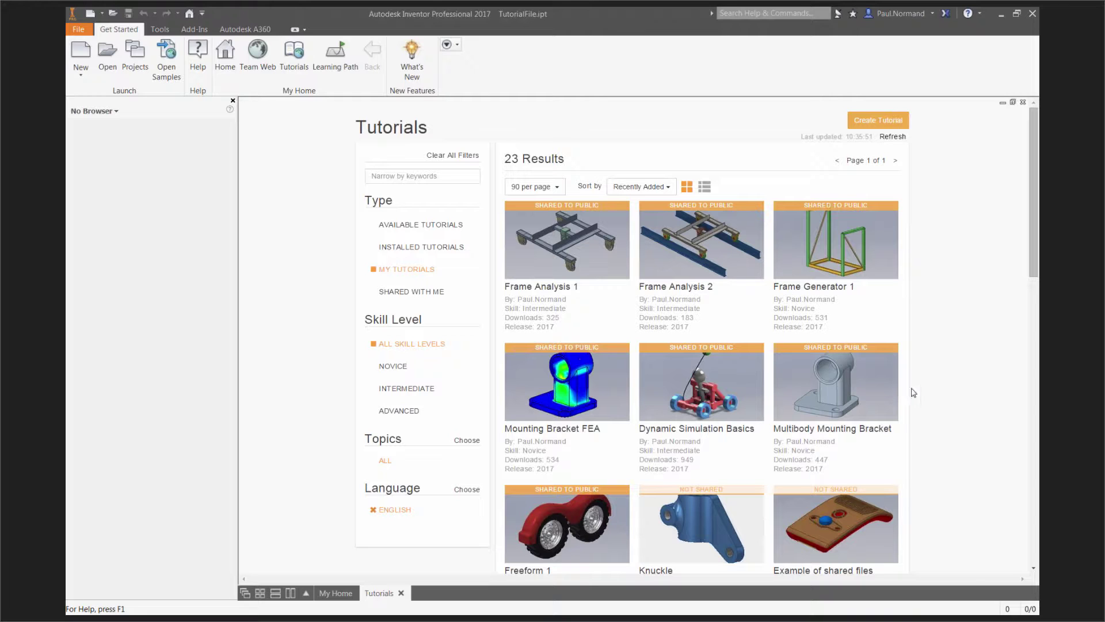
Open the Dynamic Simulation Basics tutorial to examine its simulation task, close it, and browse further through My Tutorials
click(667, 391)
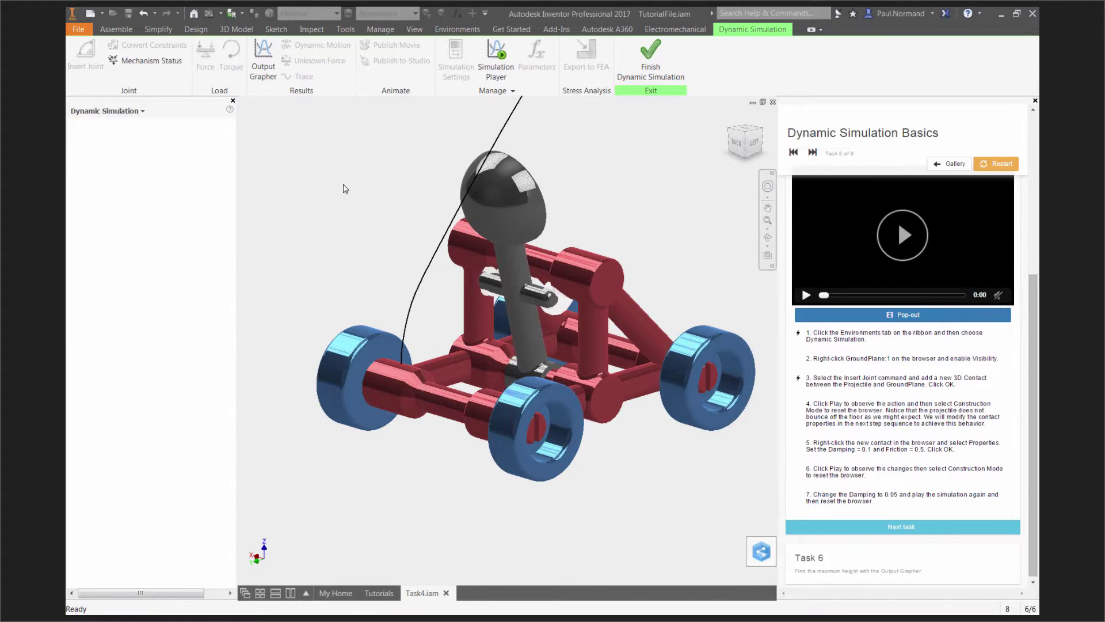
click(1035, 101)
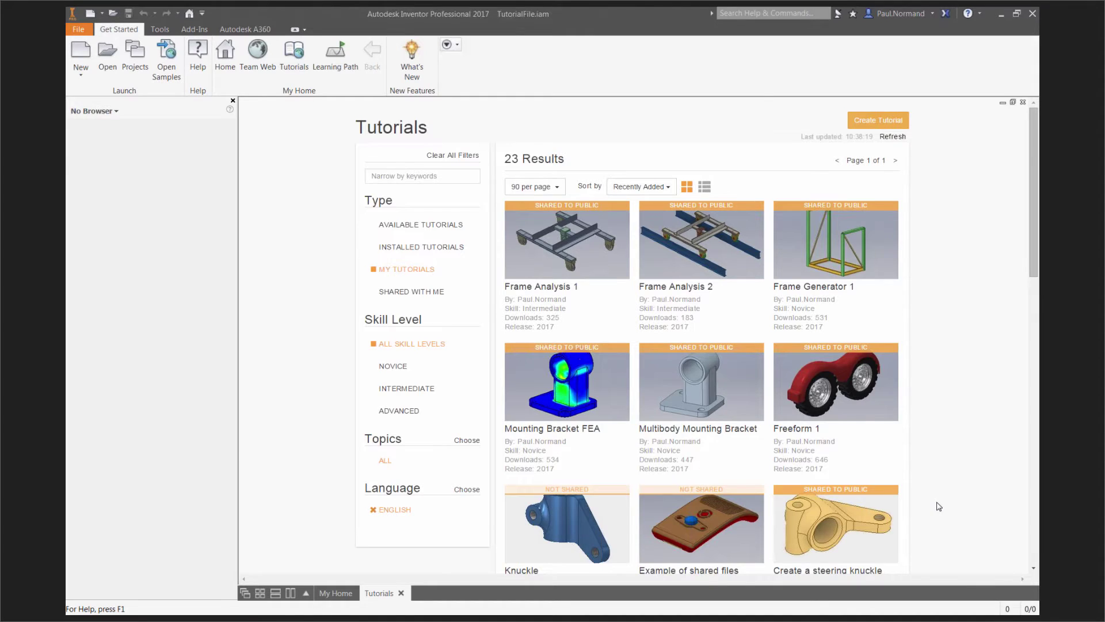
scroll(836, 447, down, 2)
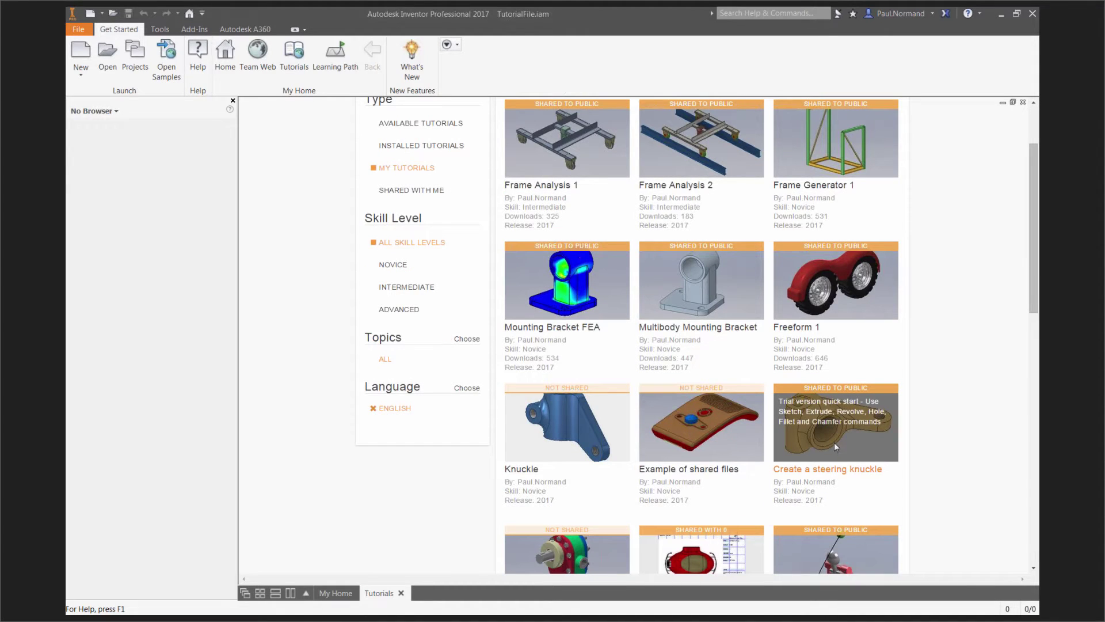